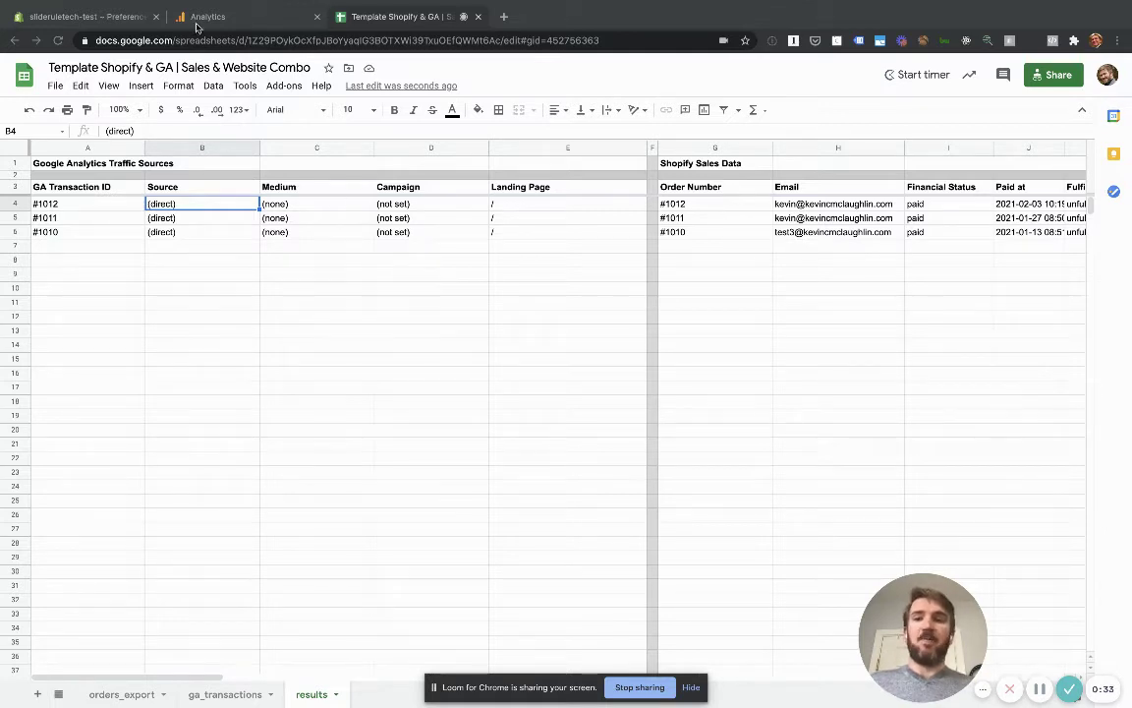
Check Shopify's Google Analytics preferences: connected account with Enhanced Ecommerce turned on
{"action": "left_click", "coordinate": [108, 17]}
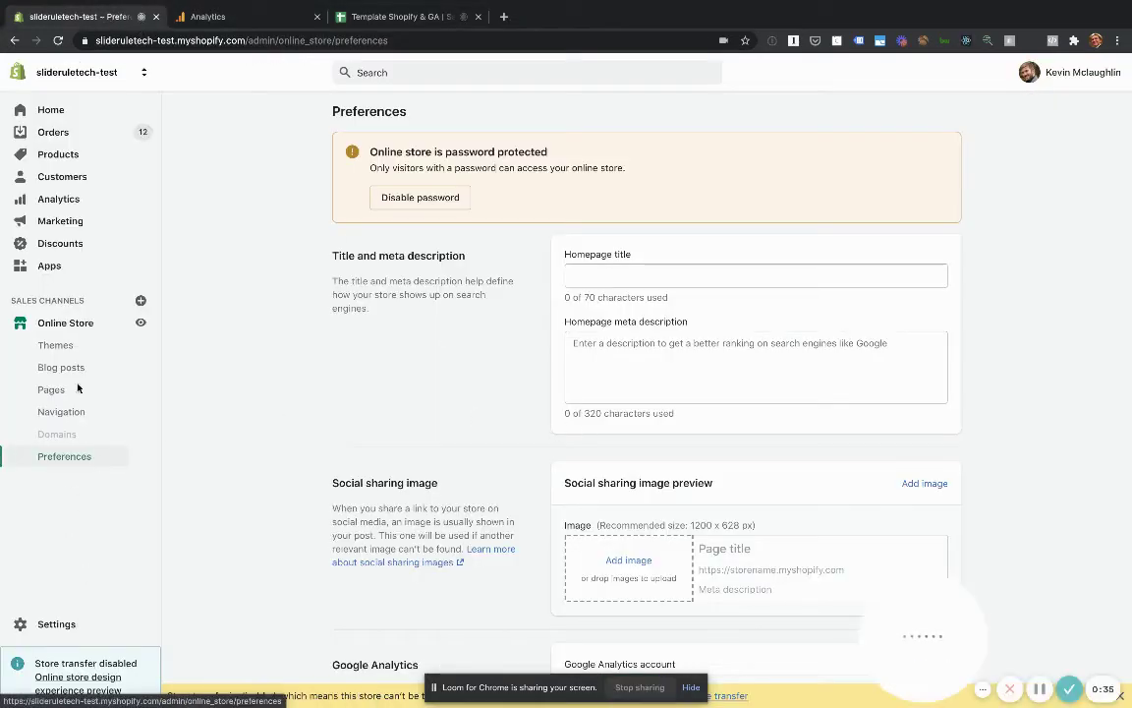
{"action": "scroll", "coordinate": [661, 515], "scroll_direction": "down", "scroll_amount": 2}
{"action": "scroll", "coordinate": [660, 515], "scroll_direction": "down", "scroll_amount": 3}
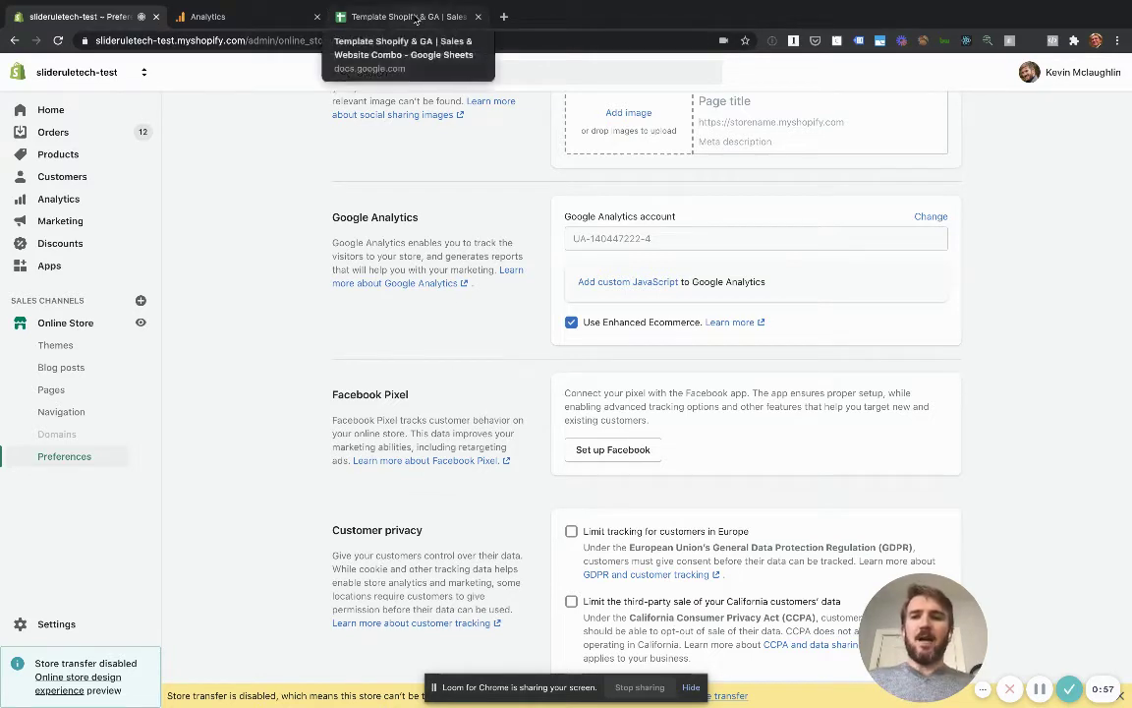
{"action": "scroll", "coordinate": [293, 264], "scroll_direction": "up", "scroll_amount": 5}
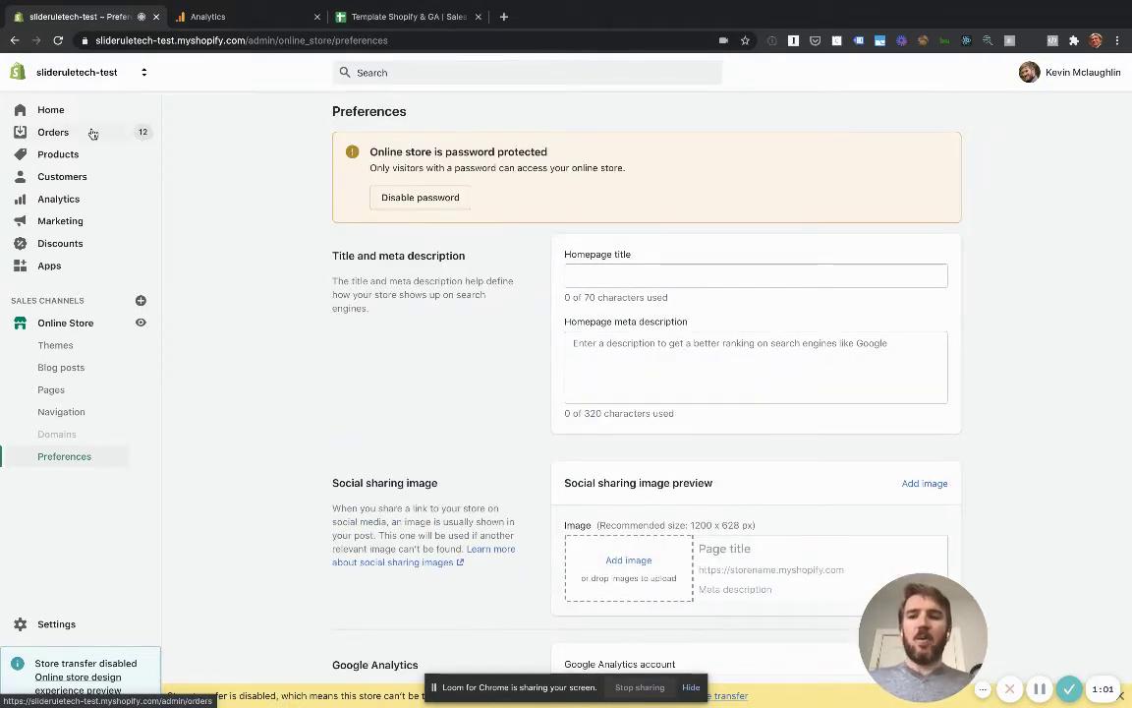
Export all Shopify orders as a plain CSV file, then return to the Template Shopify & GA spreadsheet
{"action": "left_click", "coordinate": [101, 126]}
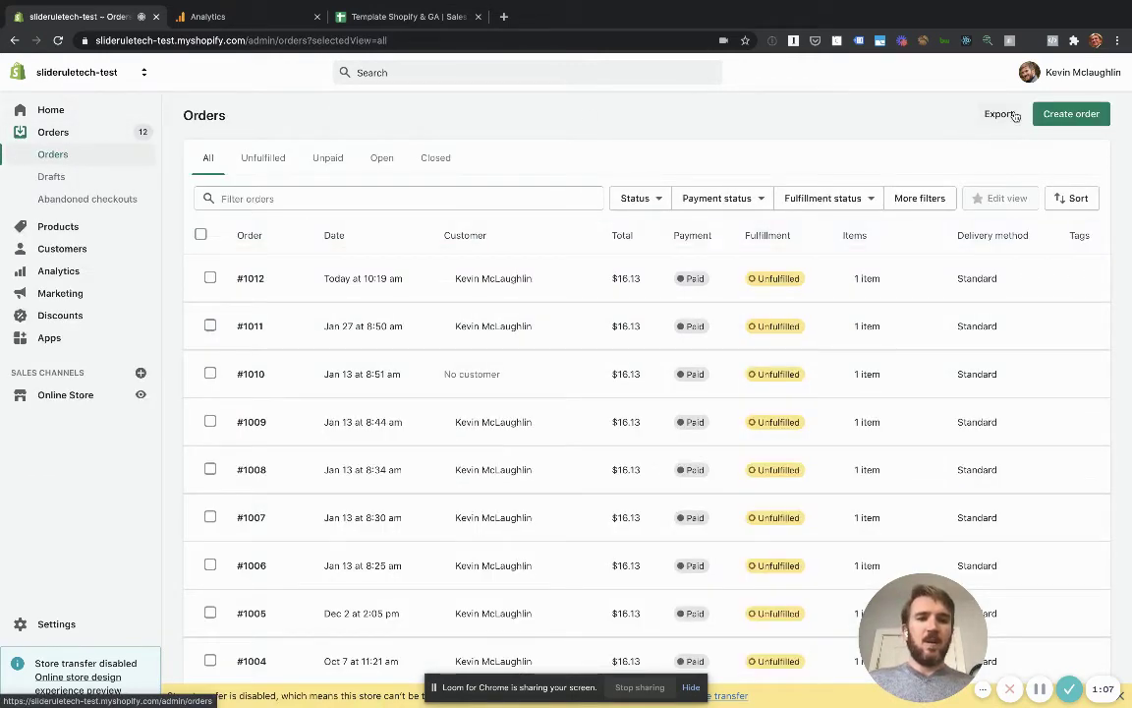
{"action": "left_click", "coordinate": [1000, 114]}
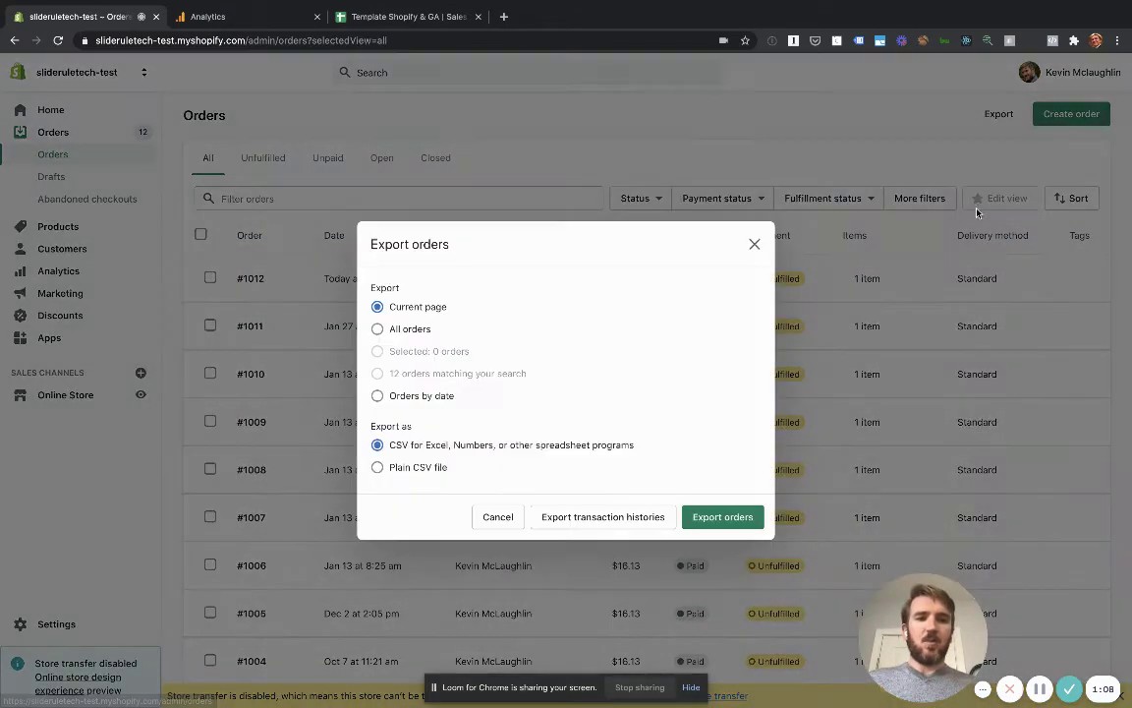
{"action": "left_click", "coordinate": [408, 332]}
{"action": "left_click", "coordinate": [415, 469]}
{"action": "left_click", "coordinate": [737, 527]}
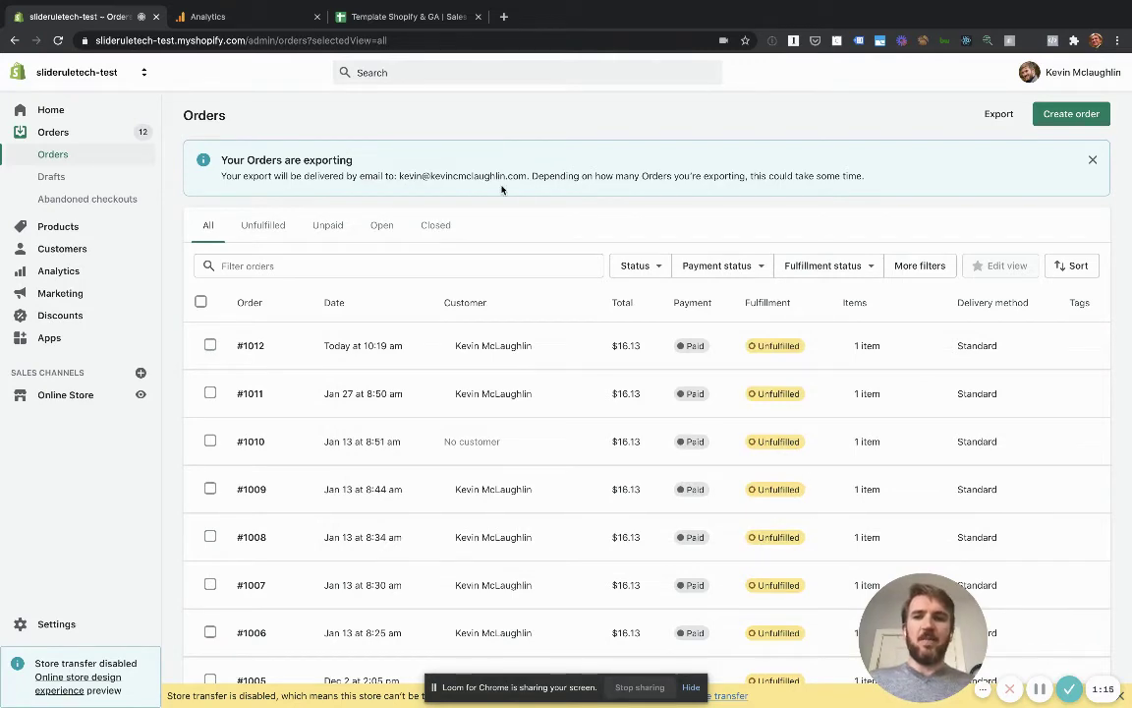
{"action": "left_click", "coordinate": [411, 16]}
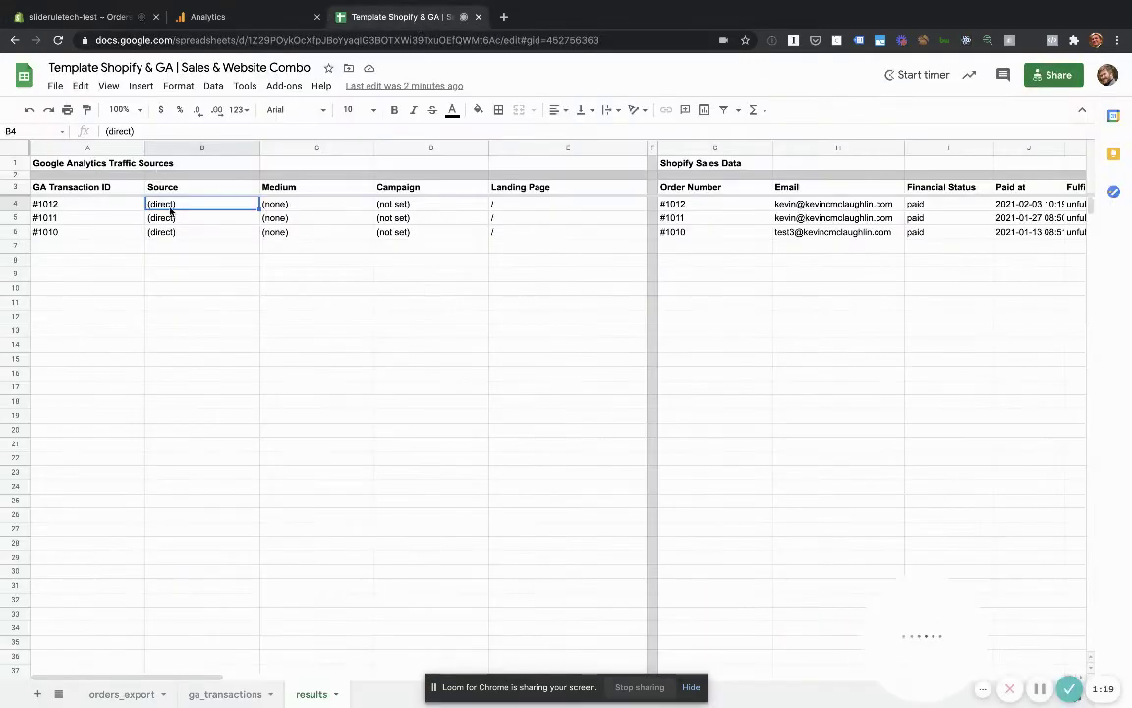
Make a copy of the template named 'My Store Shopify & GA | Sales & Website Combo'
{"action": "left_click", "coordinate": [59, 86]}
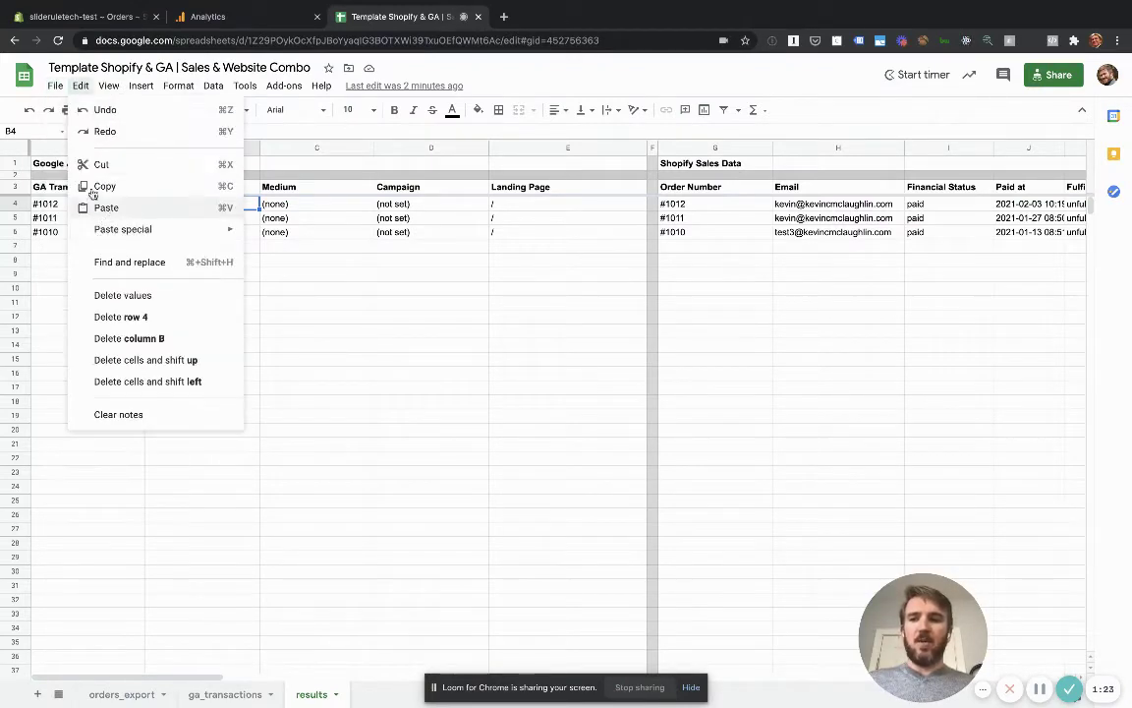
{"action": "left_click", "coordinate": [74, 207]}
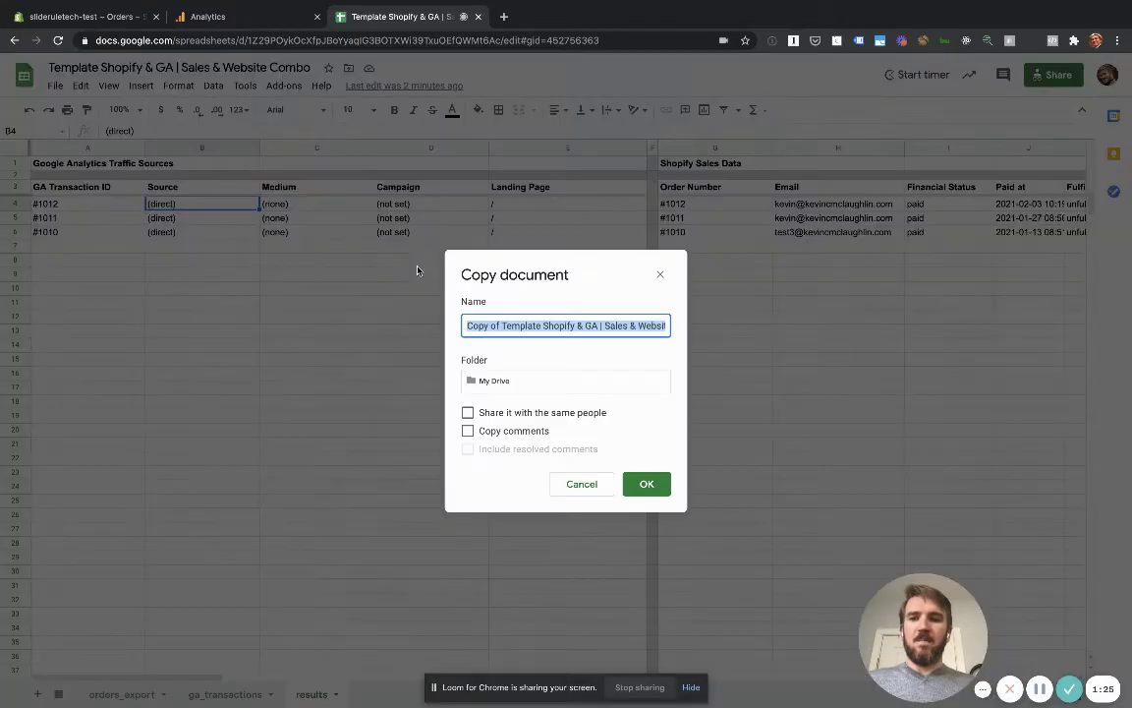
{"action": "left_click", "coordinate": [522, 326]}
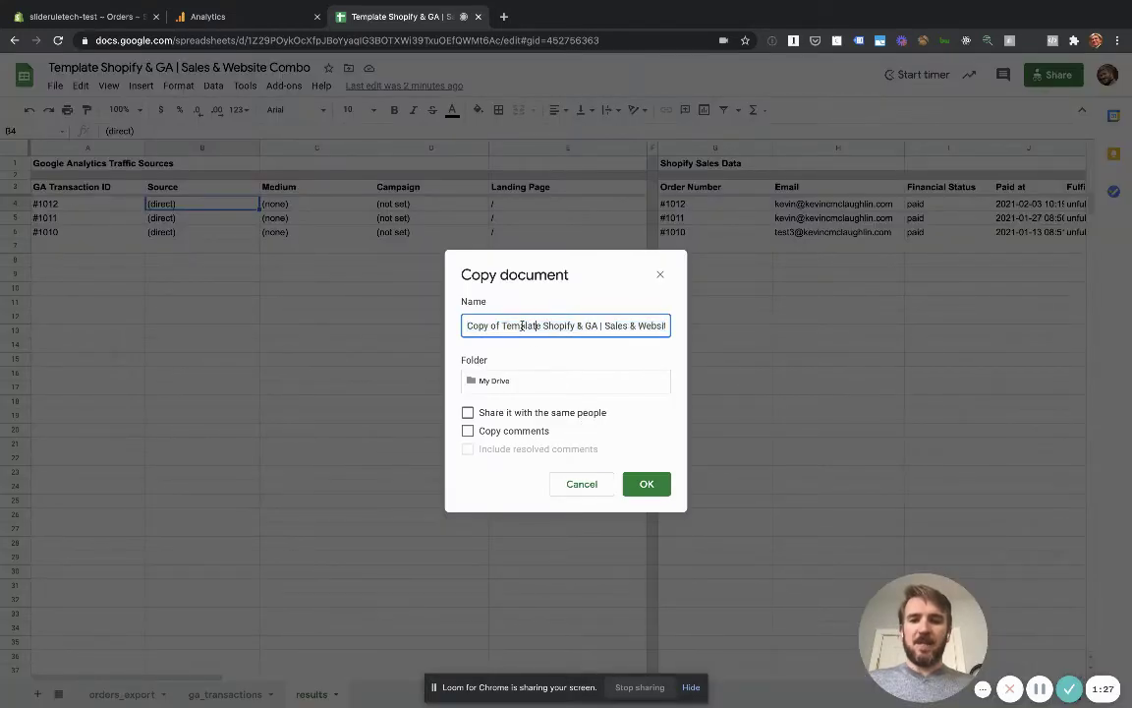
{"action": "left_click_drag", "start_coordinate": [524, 326], "coordinate": [483, 325]}
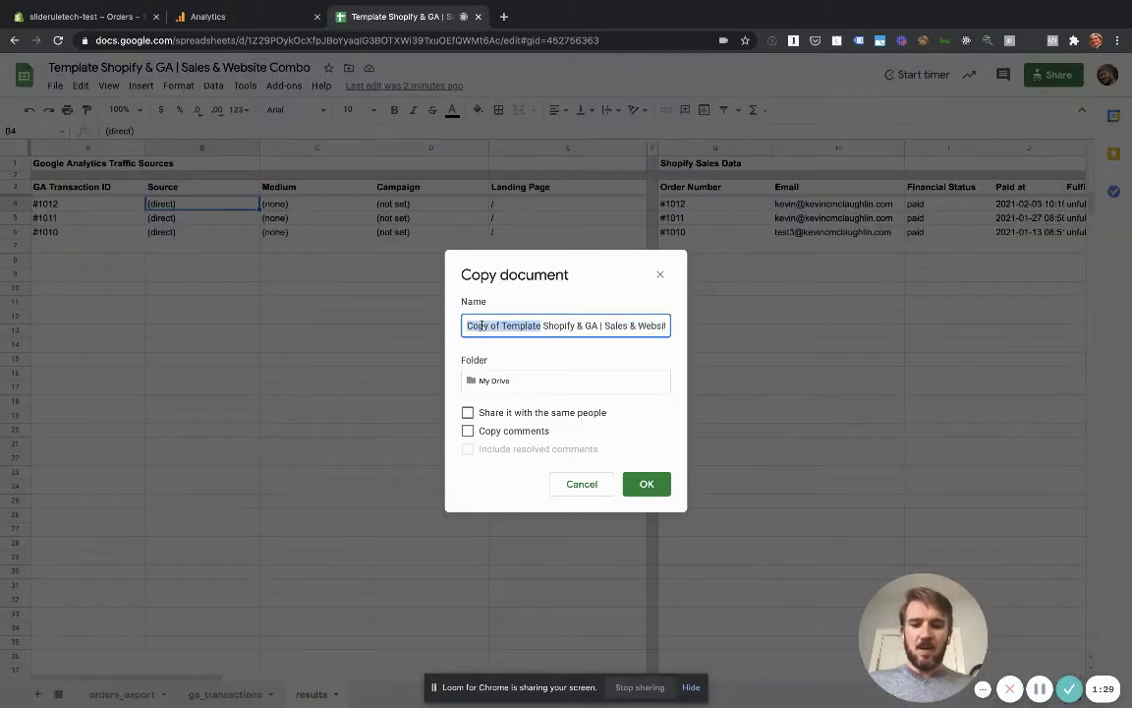
{"action": "type", "text": "My Store"}
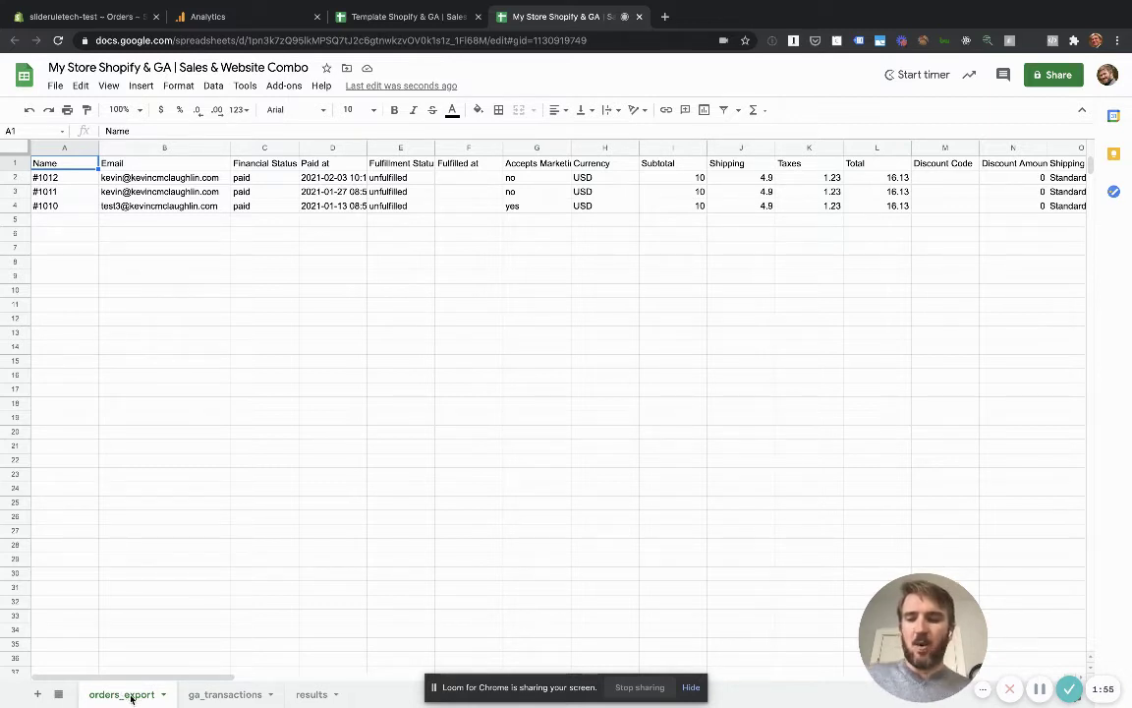
Import orders_export.csv from the Desktop, replacing the current sheet
{"action": "left_click", "coordinate": [56, 86]}
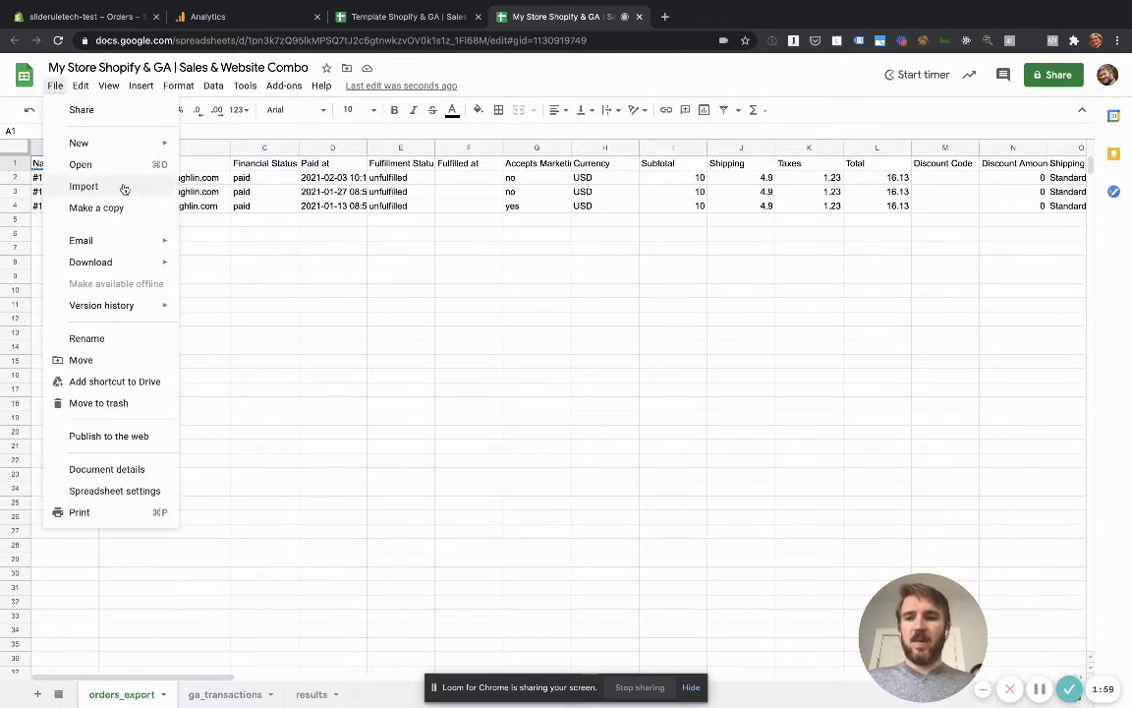
{"action": "left_click", "coordinate": [83, 185]}
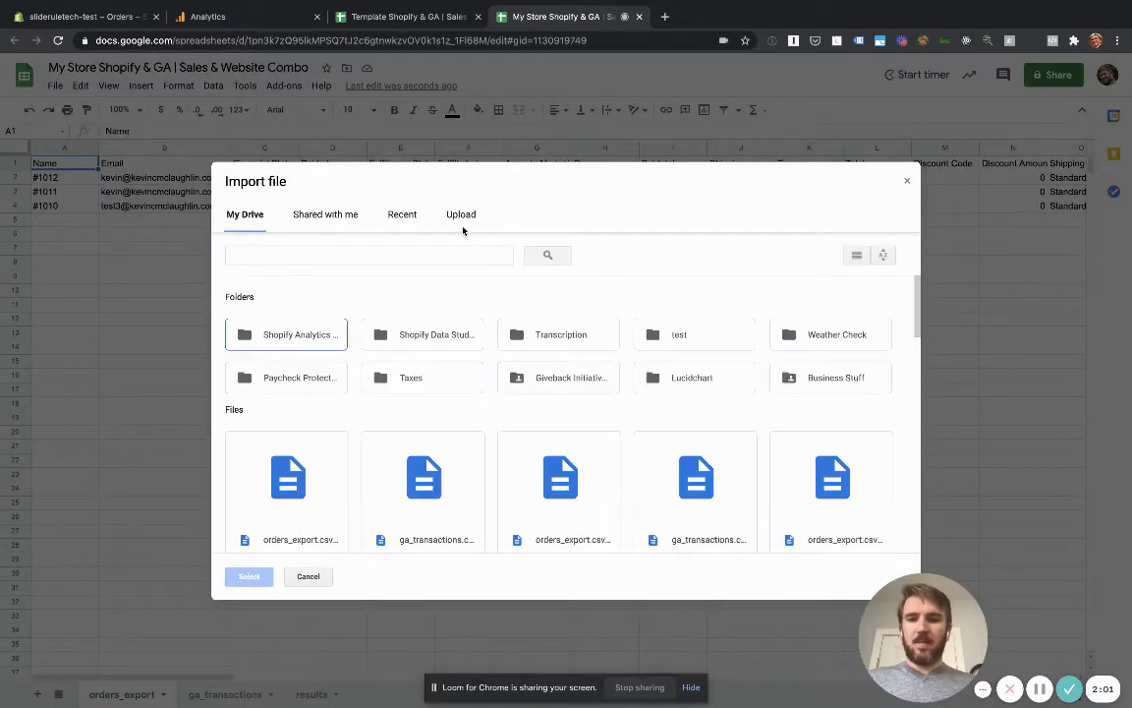
{"action": "left_click", "coordinate": [460, 220]}
{"action": "left_click", "coordinate": [566, 415]}
{"action": "left_click", "coordinate": [393, 72]}
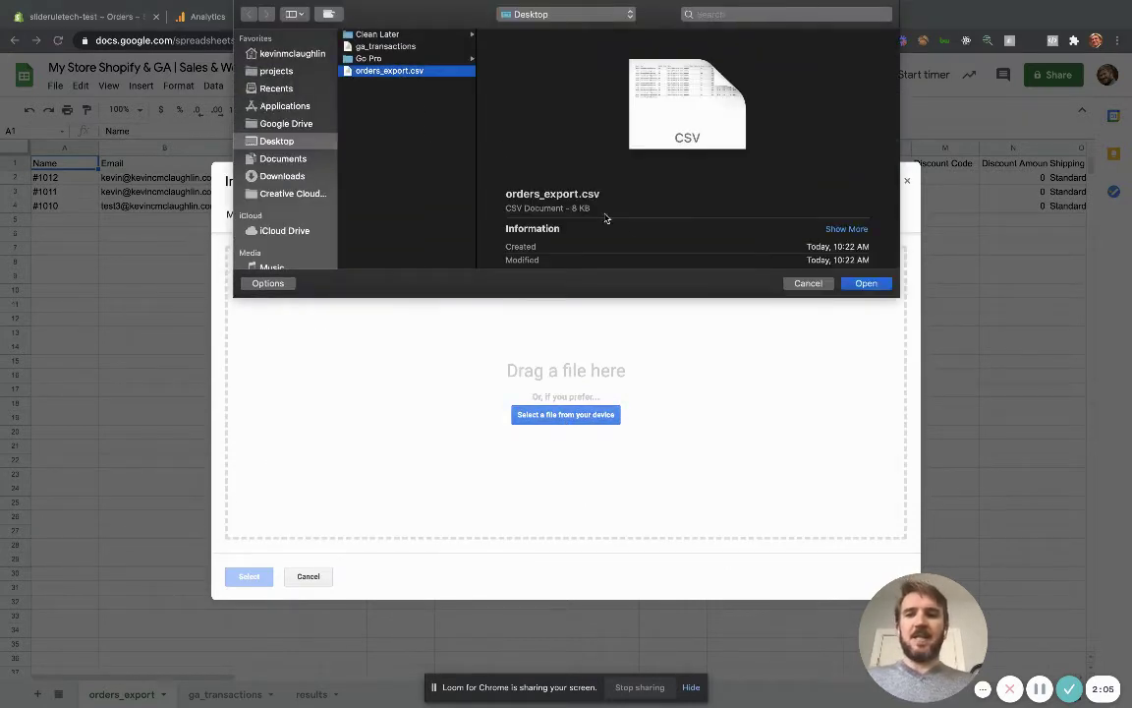
{"action": "left_click", "coordinate": [857, 284]}
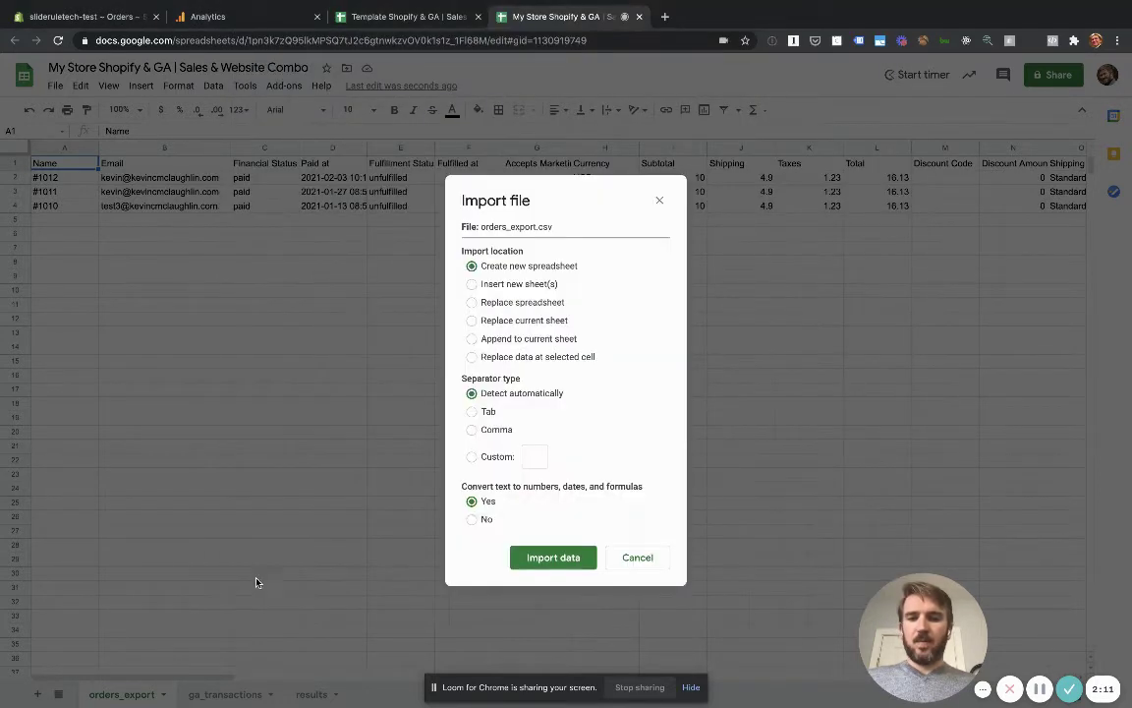
{"action": "left_click", "coordinate": [473, 321]}
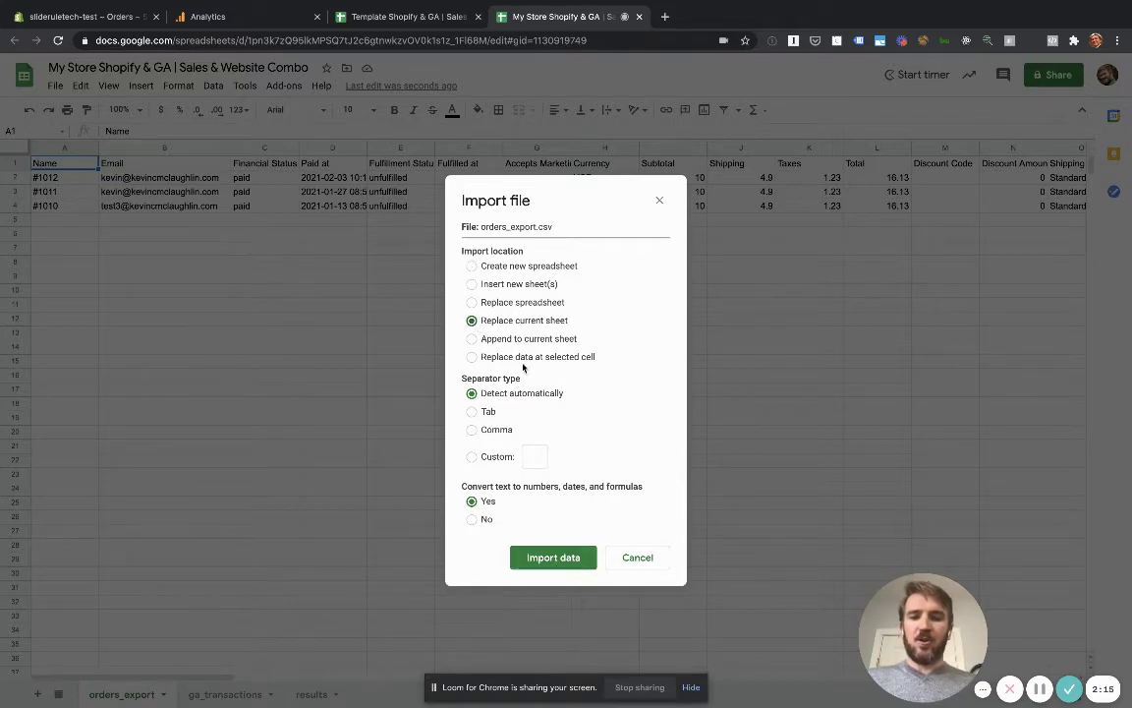
{"action": "left_click", "coordinate": [553, 559]}
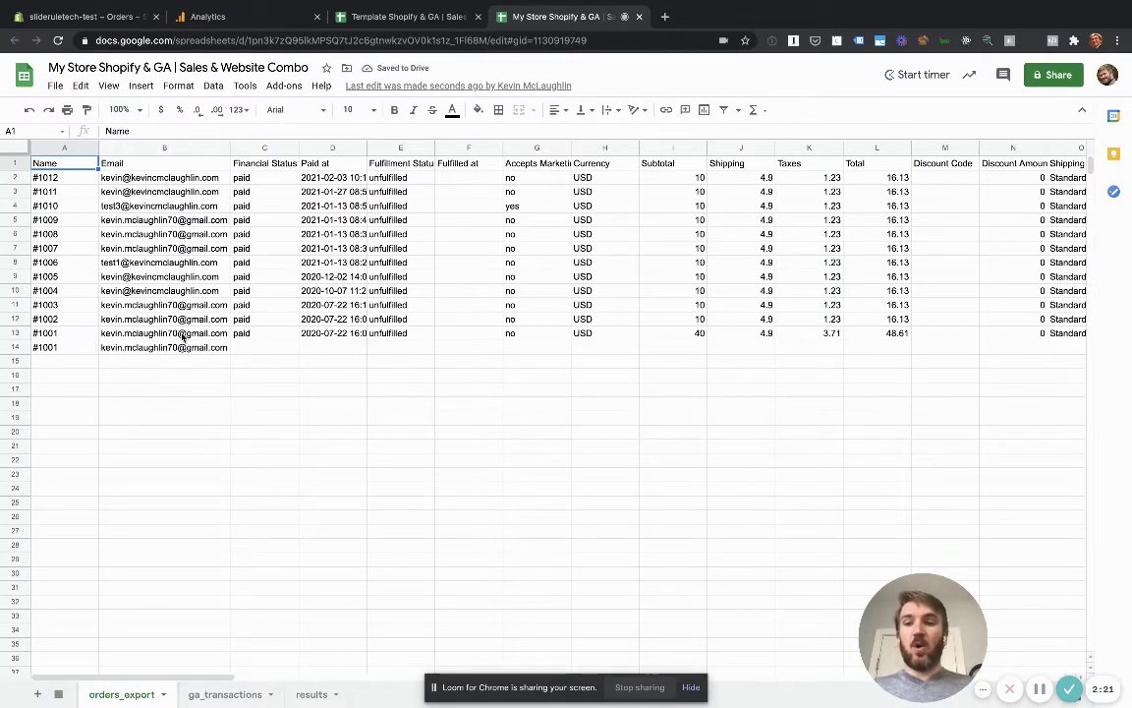
Delete the stray duplicate row 14 so orders run #1001 to #1012
{"action": "left_click", "coordinate": [18, 348]}
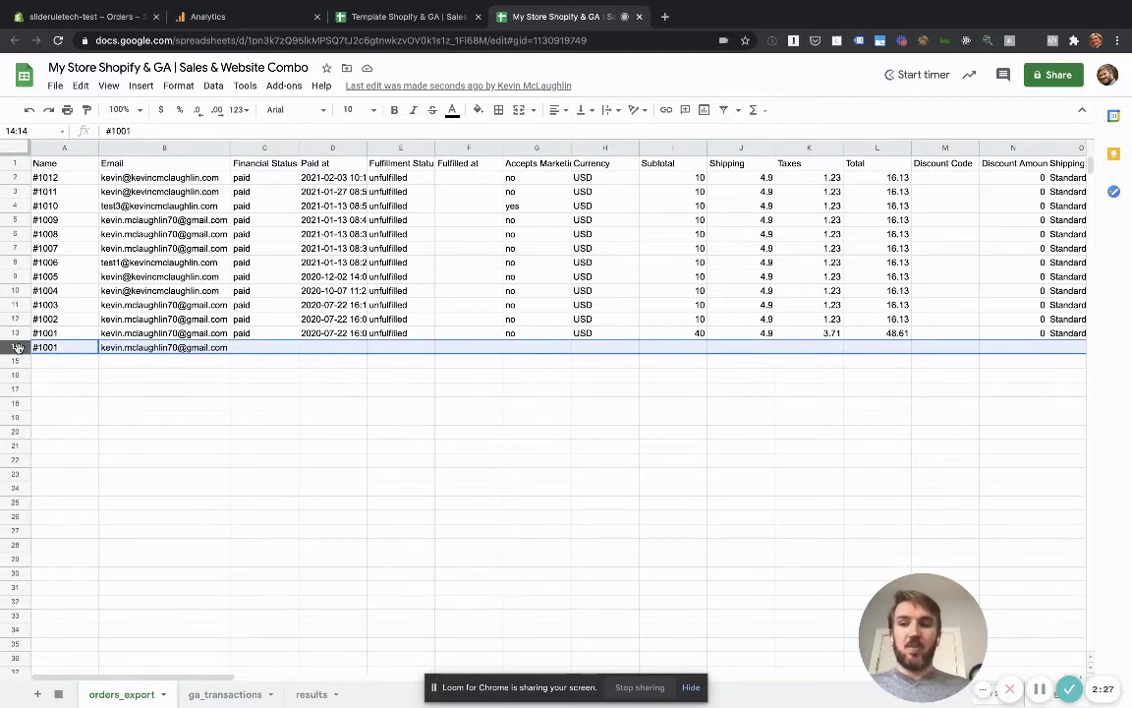
{"action": "right_click", "coordinate": [18, 348]}
{"action": "left_click", "coordinate": [59, 437]}
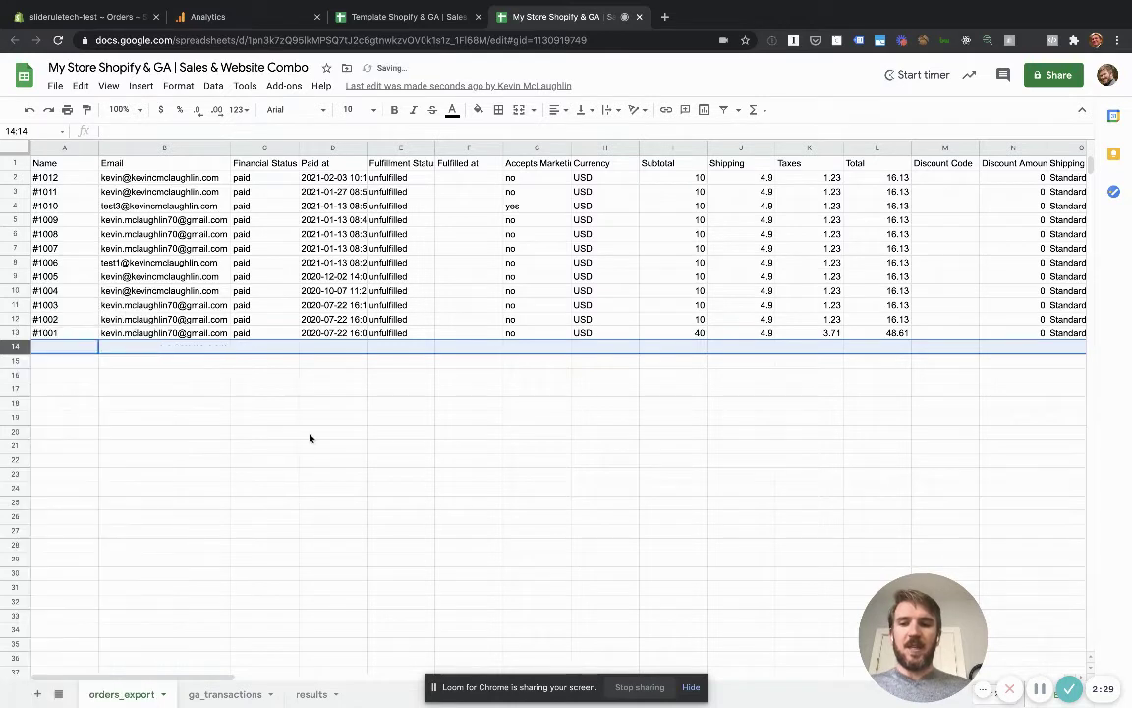
{"action": "left_click", "coordinate": [309, 438]}
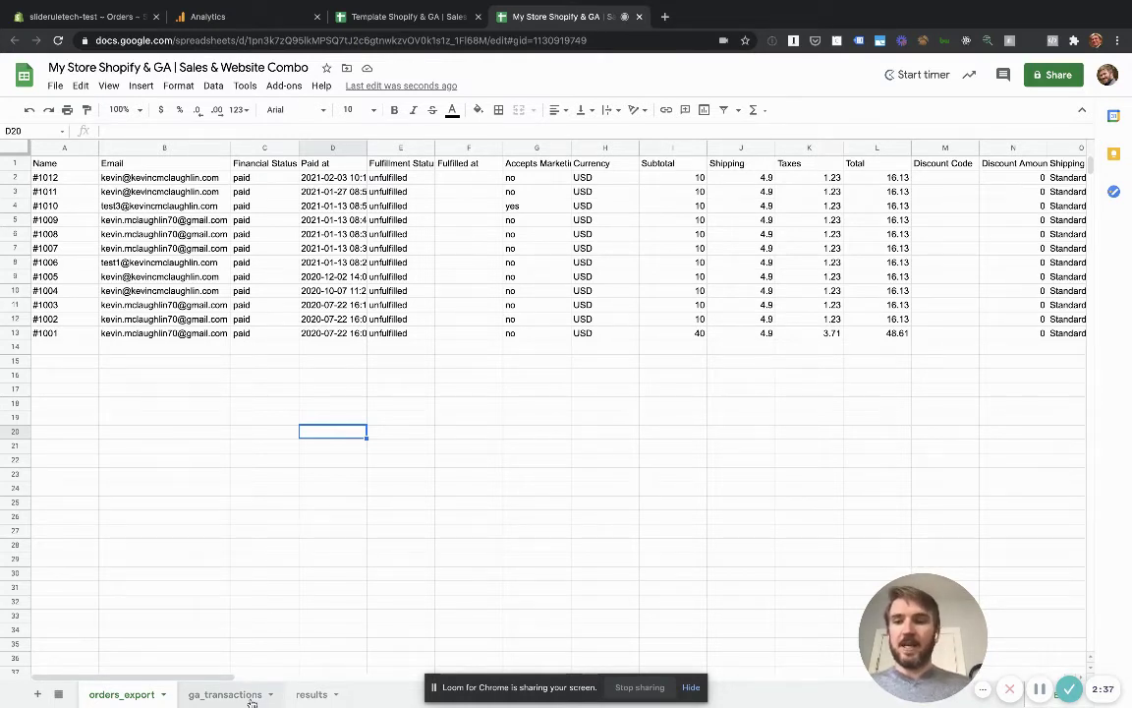
Check the ga_transactions sheet, then bring up the Google Analytics Transaction IDs report
{"action": "left_click", "coordinate": [225, 694]}
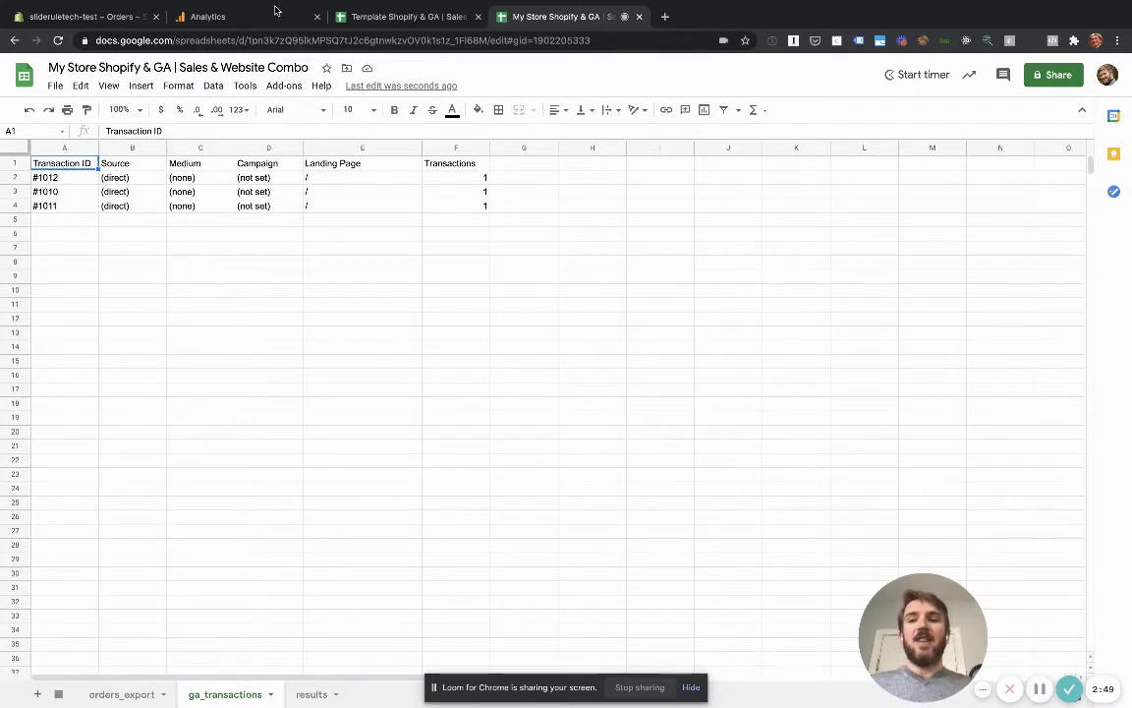
{"action": "left_click", "coordinate": [246, 16]}
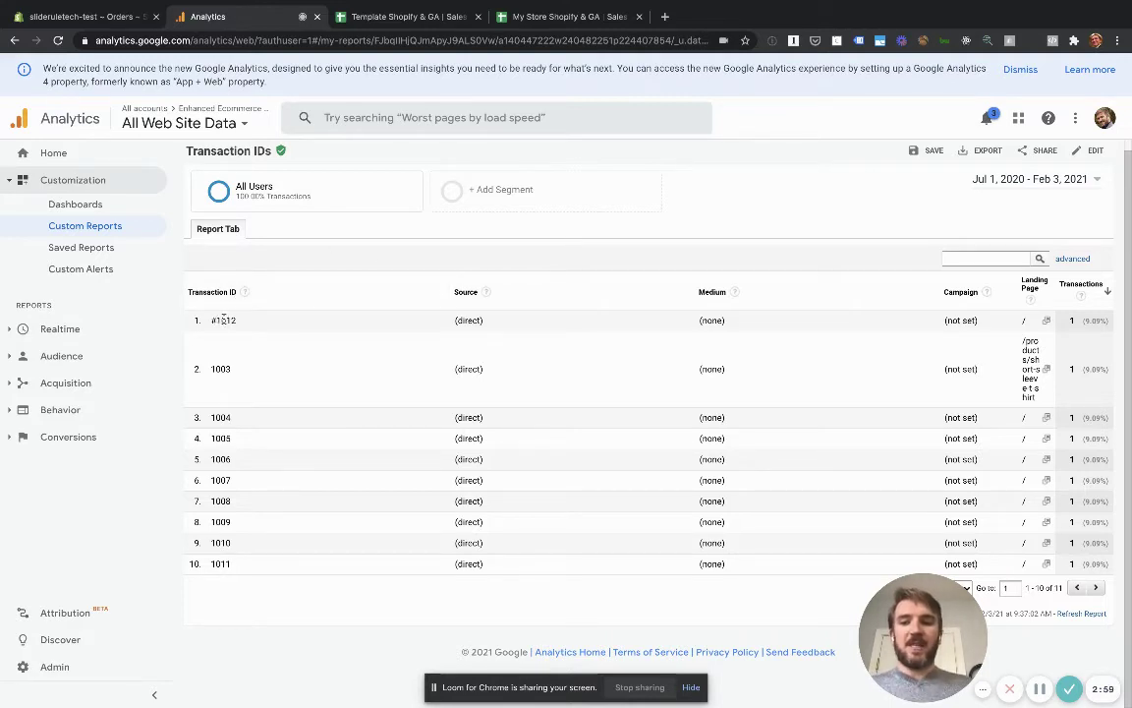
{"action": "double_click", "coordinate": [216, 319]}
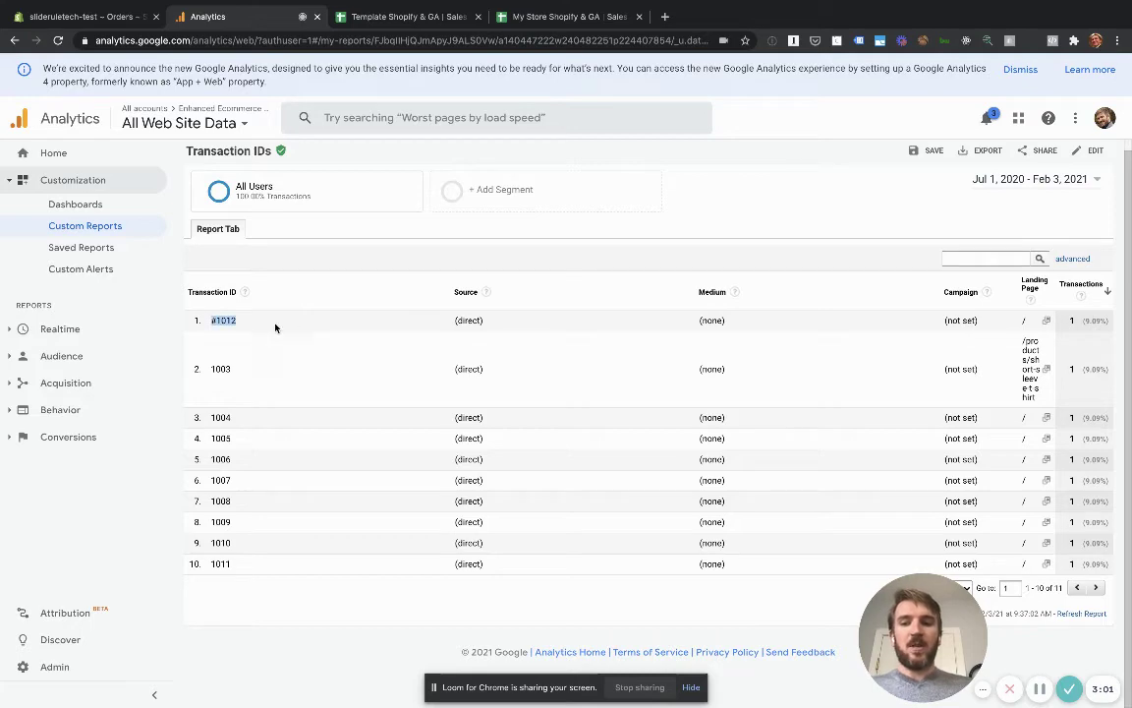
{"action": "left_click", "coordinate": [408, 16]}
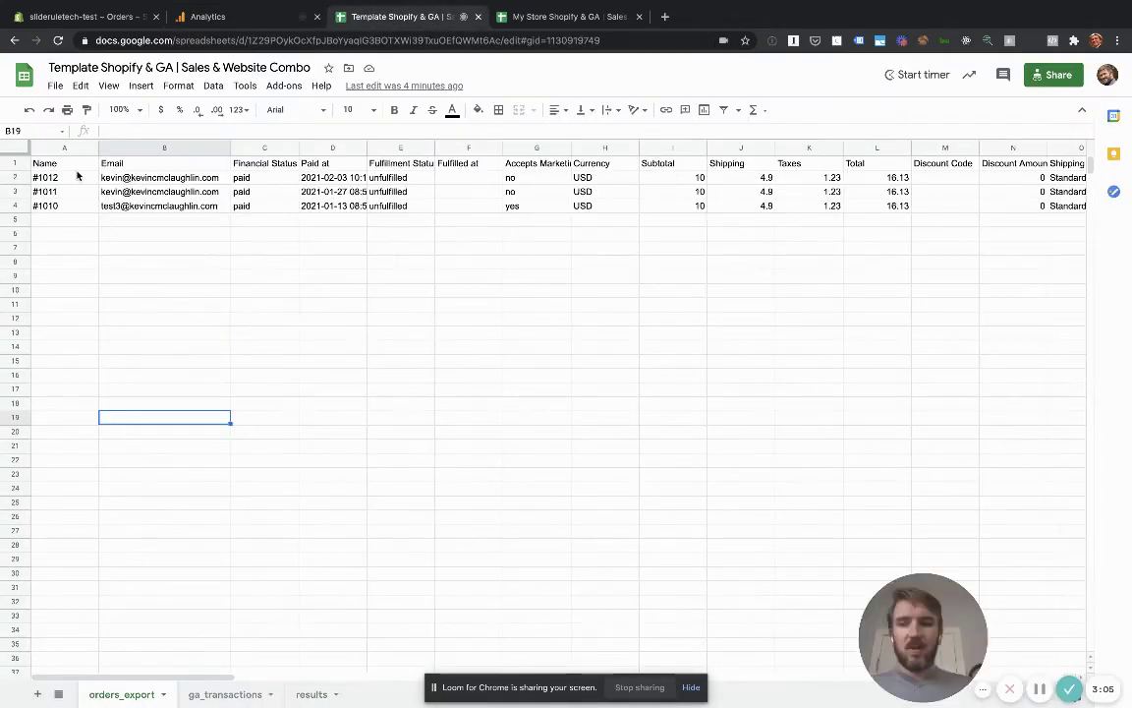
{"action": "left_click", "coordinate": [78, 177]}
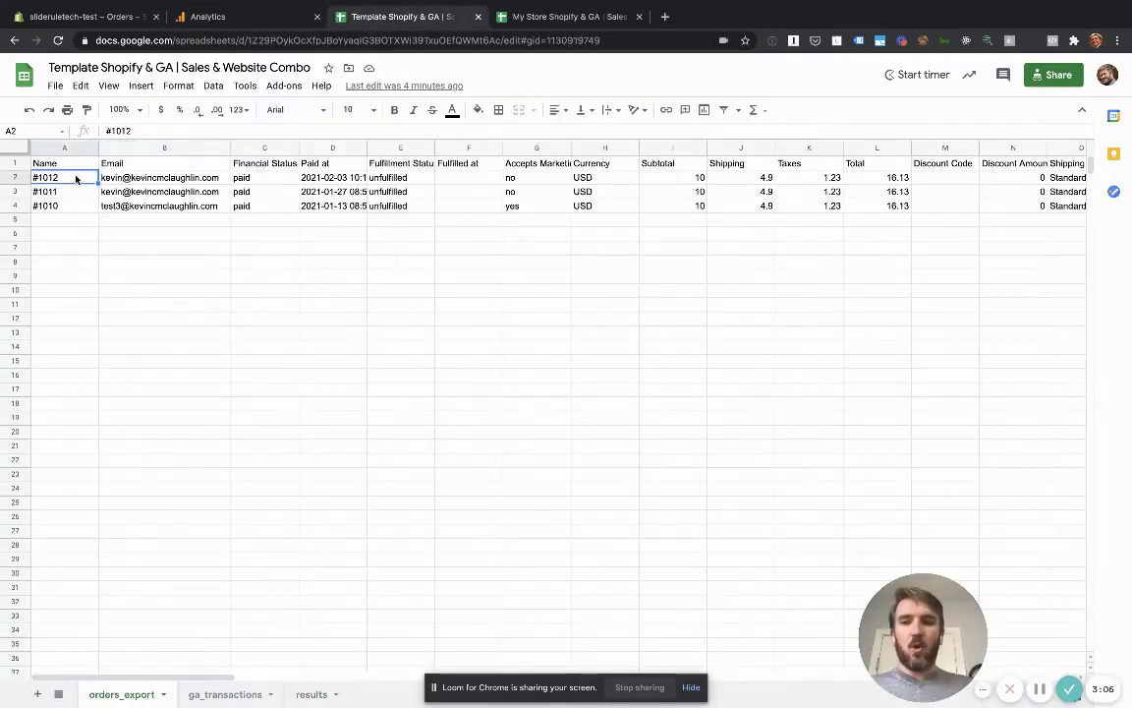
{"action": "left_click", "coordinate": [224, 17]}
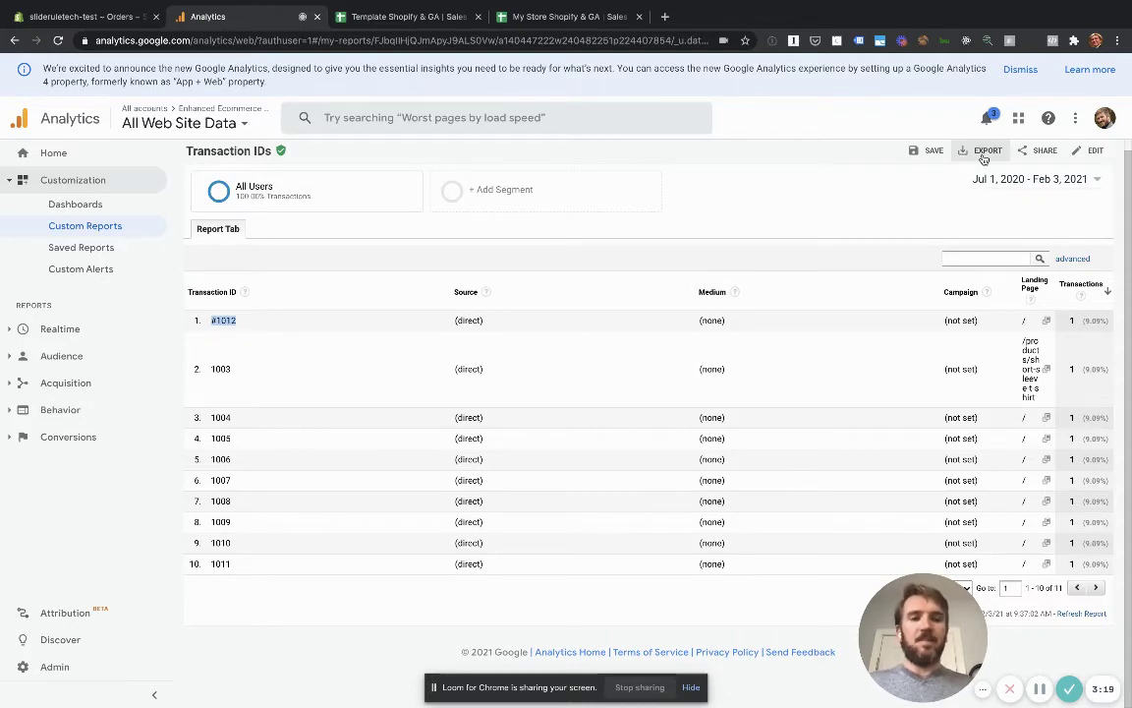
Check the report's date range of Jul 1, 2020 – Feb 3, 2021 in the date picker
{"action": "left_click", "coordinate": [1025, 181]}
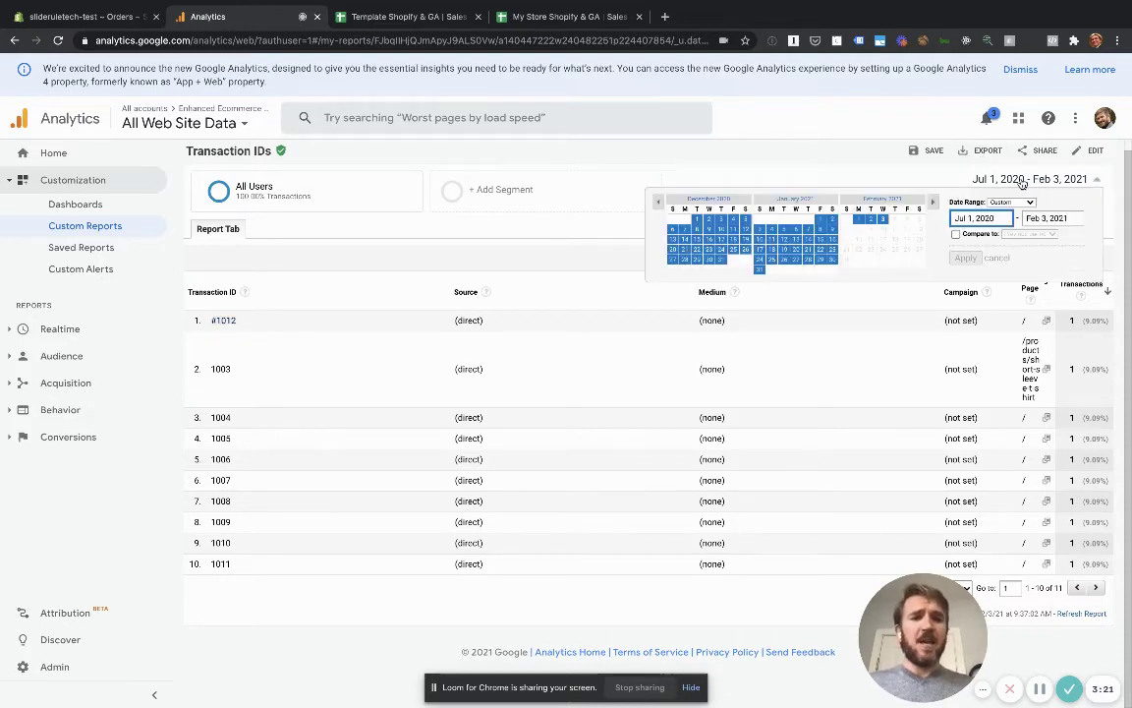
{"action": "left_click", "coordinate": [661, 205]}
{"action": "left_click", "coordinate": [662, 205]}
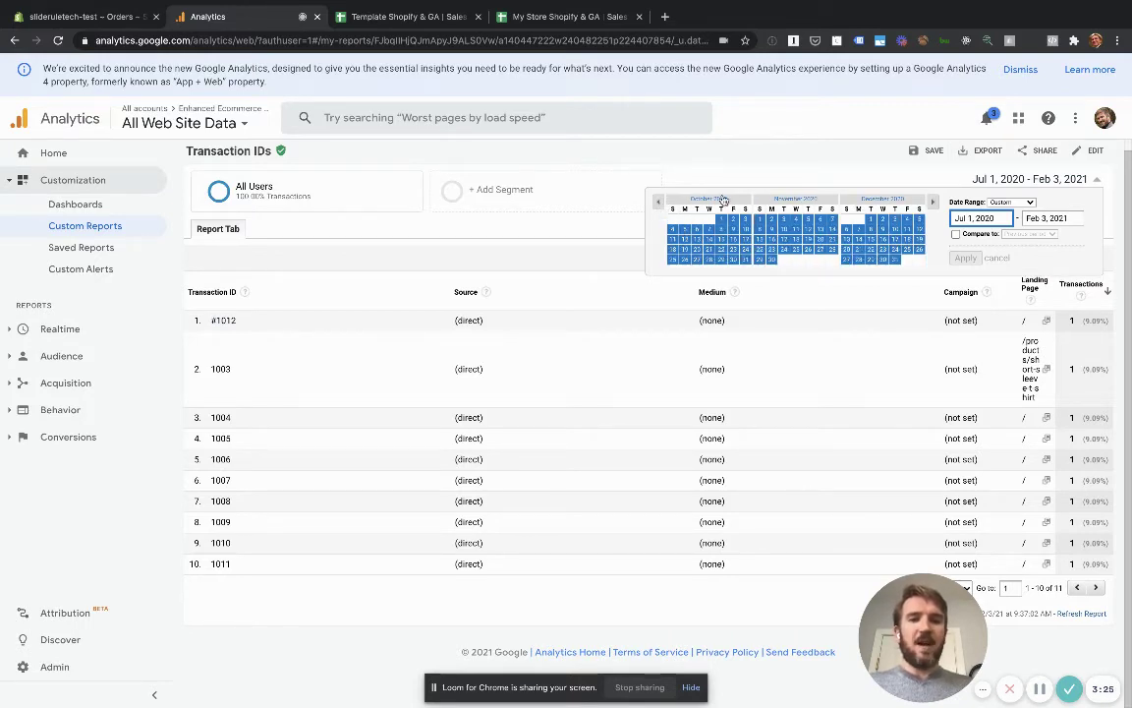
{"action": "left_click", "coordinate": [831, 151]}
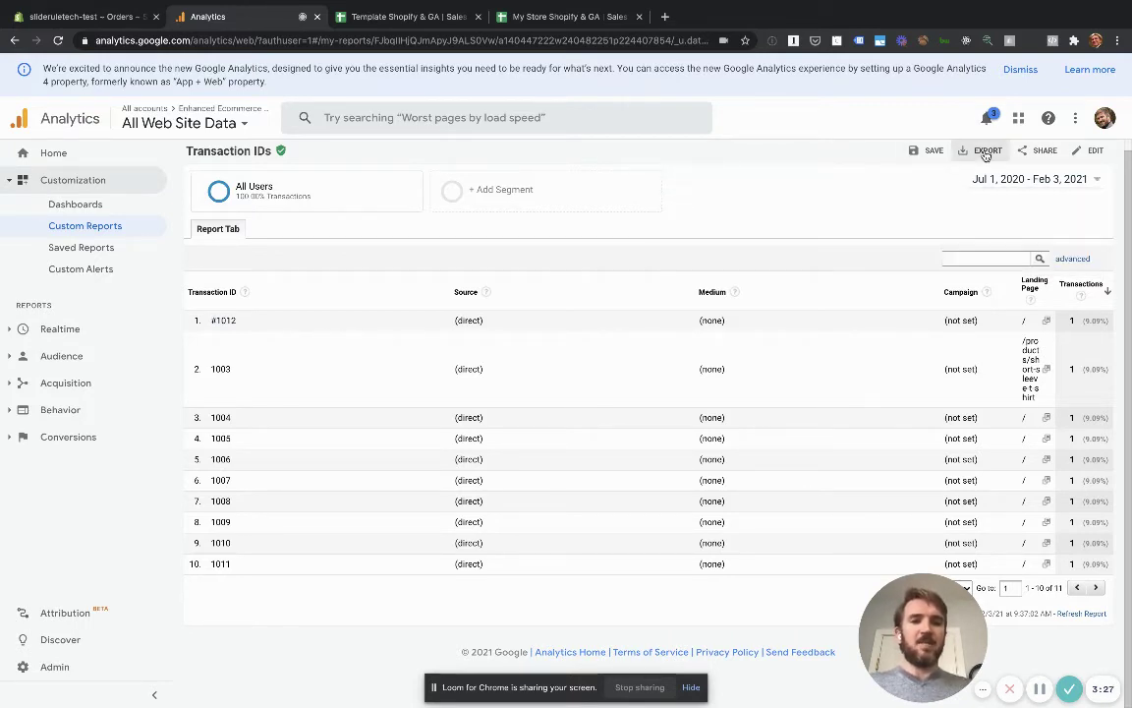
Export the Transaction IDs report as CSV named ga_transactions, then cancel the save dialog
{"action": "left_click", "coordinate": [986, 151]}
{"action": "left_click", "coordinate": [986, 240]}
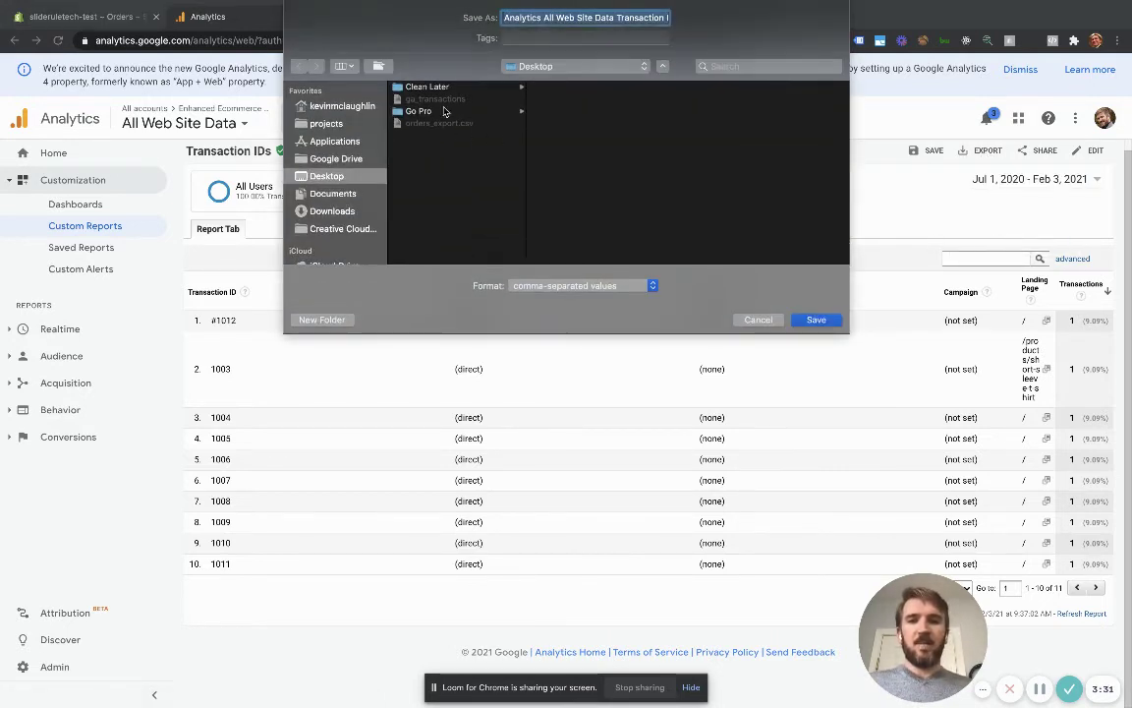
{"action": "left_click", "coordinate": [399, 97]}
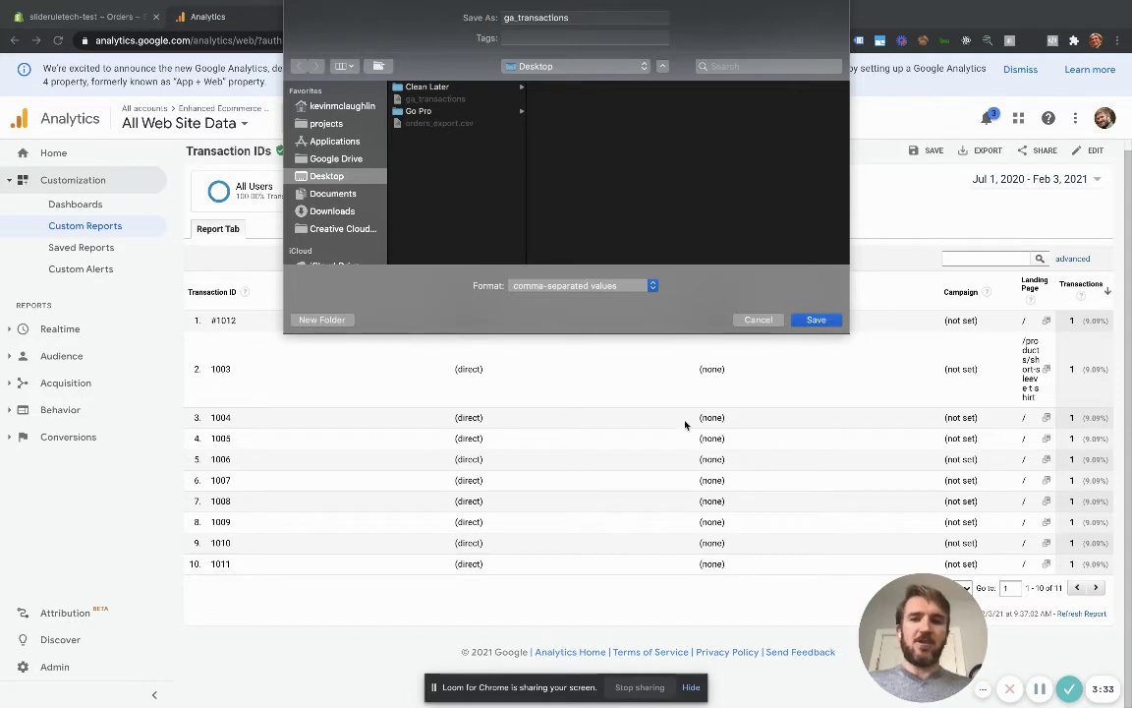
{"action": "left_click", "coordinate": [775, 321]}
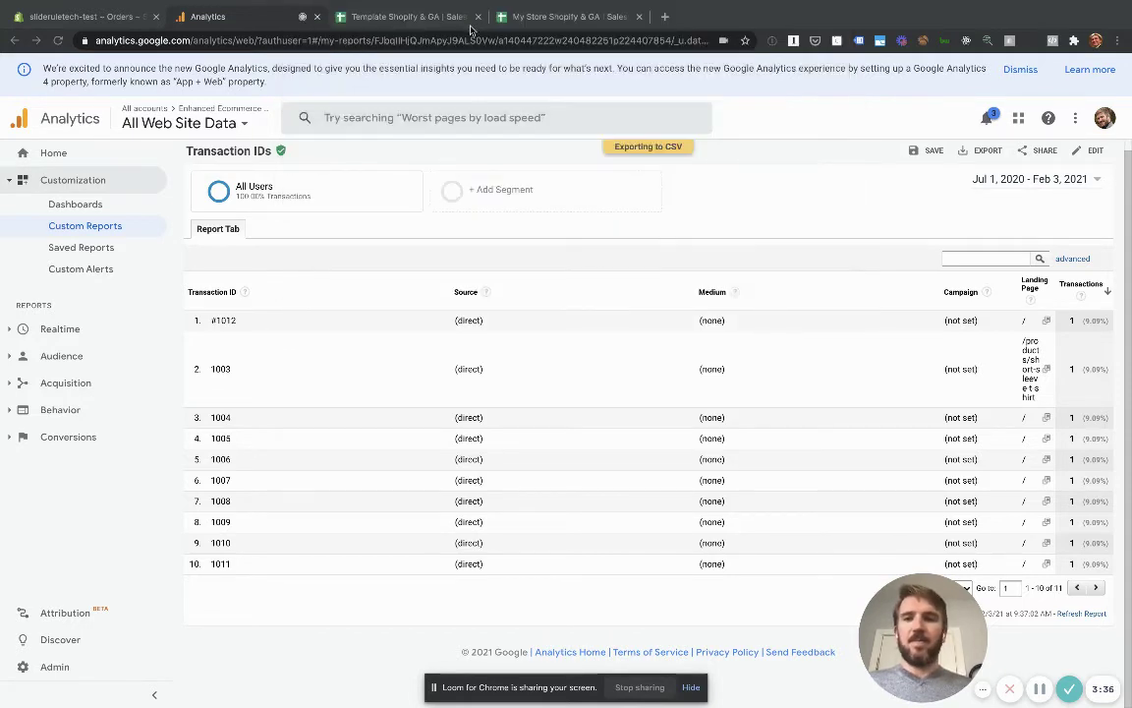
Import ga_transactions.csv into the My Store spreadsheet's ga_transactions sheet, replacing the current sheet
{"action": "left_click", "coordinate": [556, 16]}
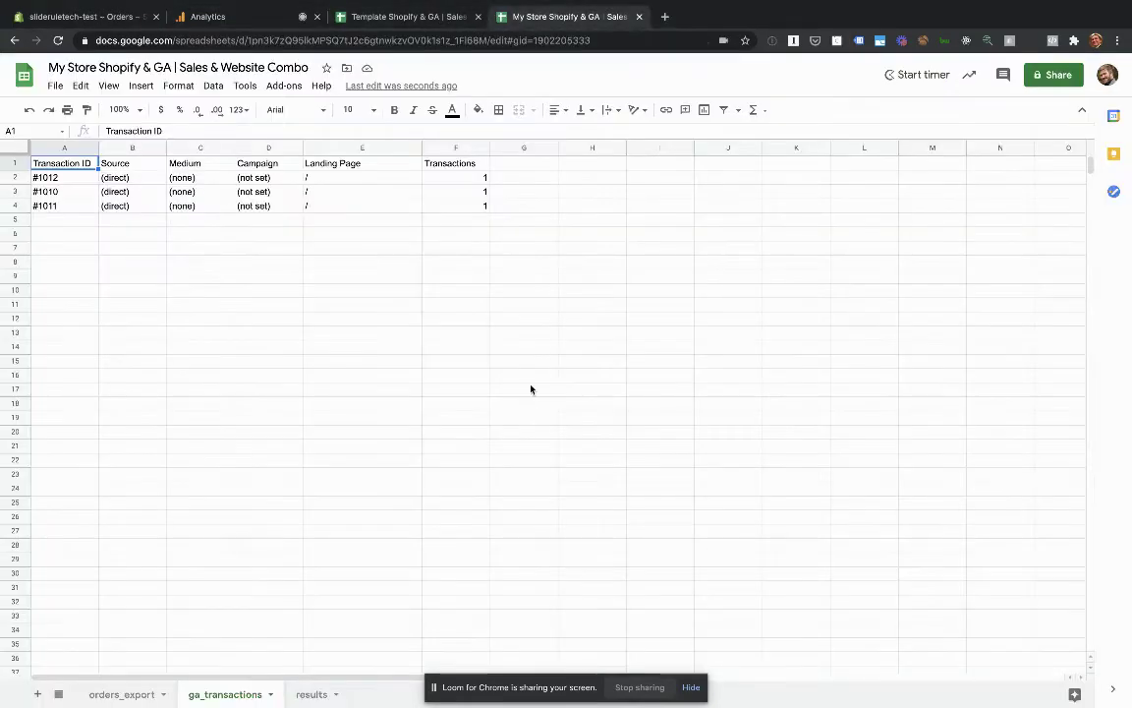
{"action": "left_click", "coordinate": [56, 85]}
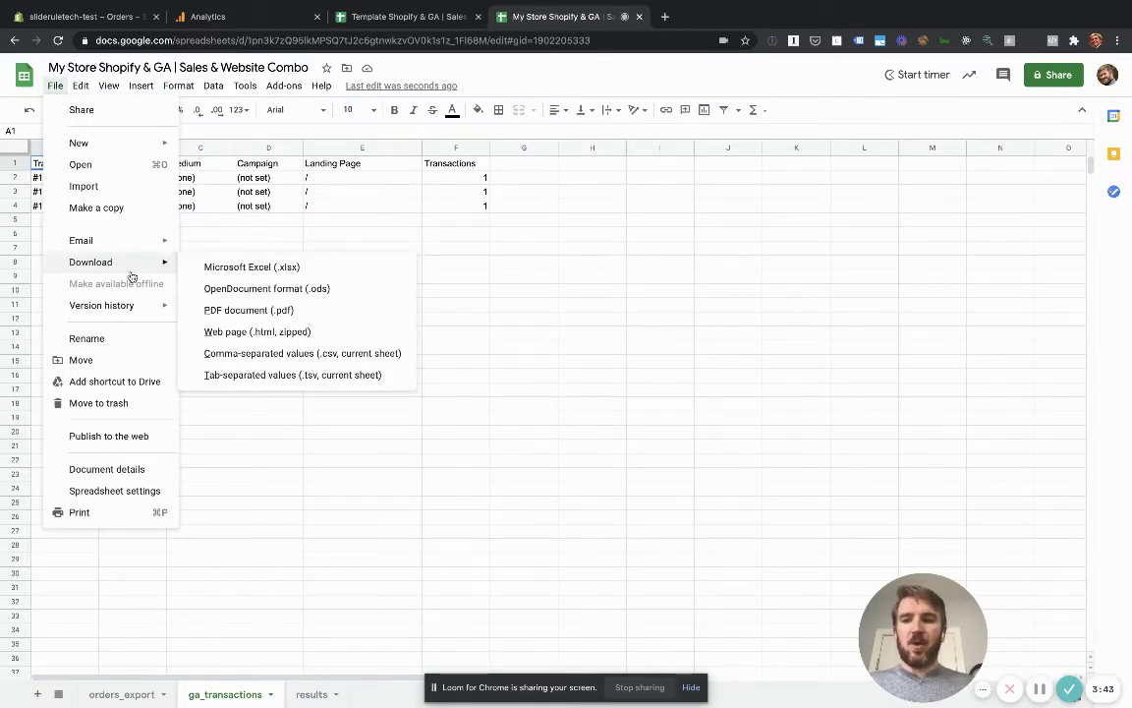
{"action": "left_click", "coordinate": [122, 187]}
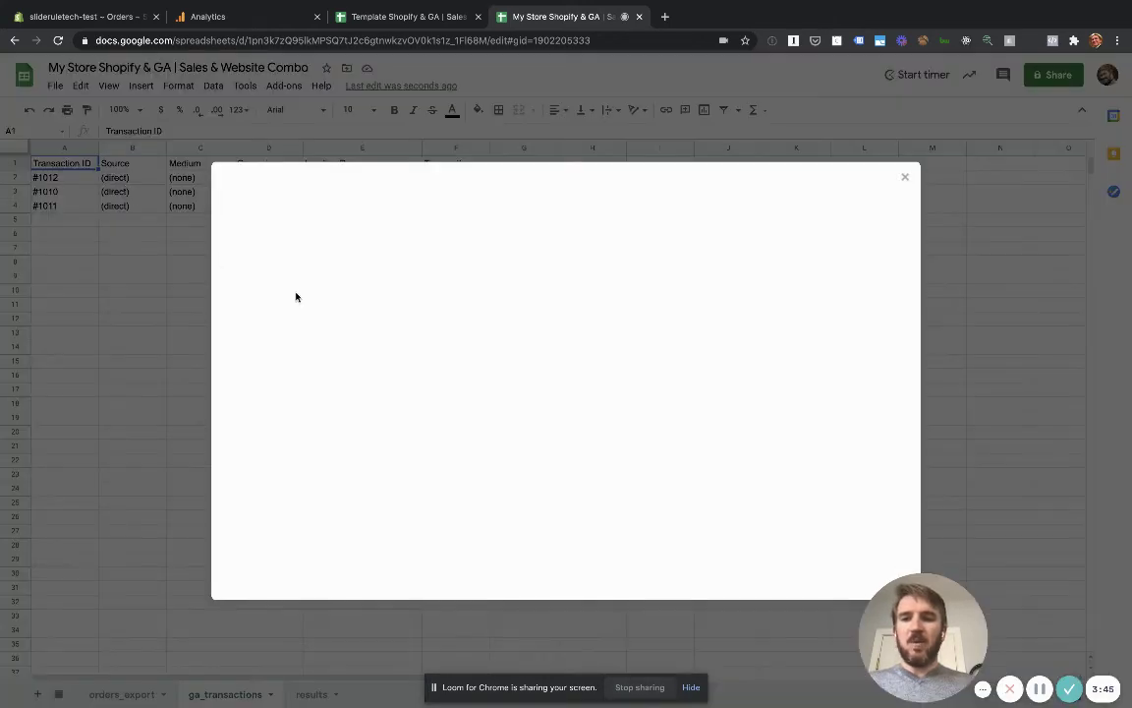
{"action": "left_click", "coordinate": [470, 214]}
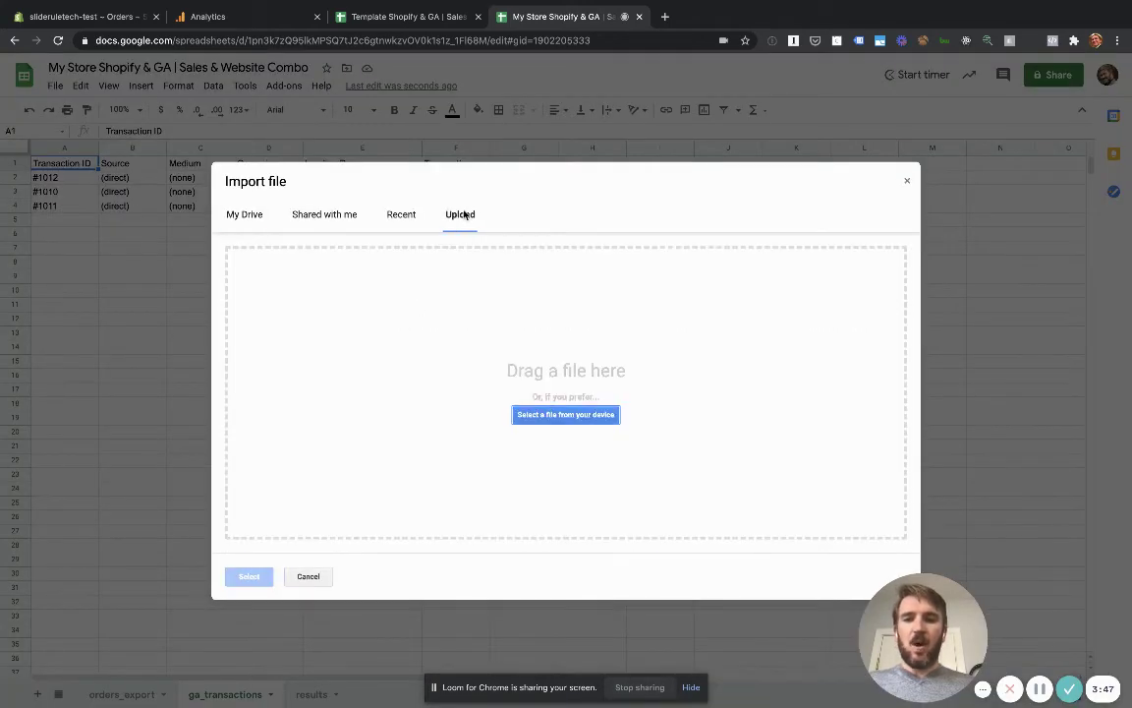
{"action": "left_click", "coordinate": [544, 415]}
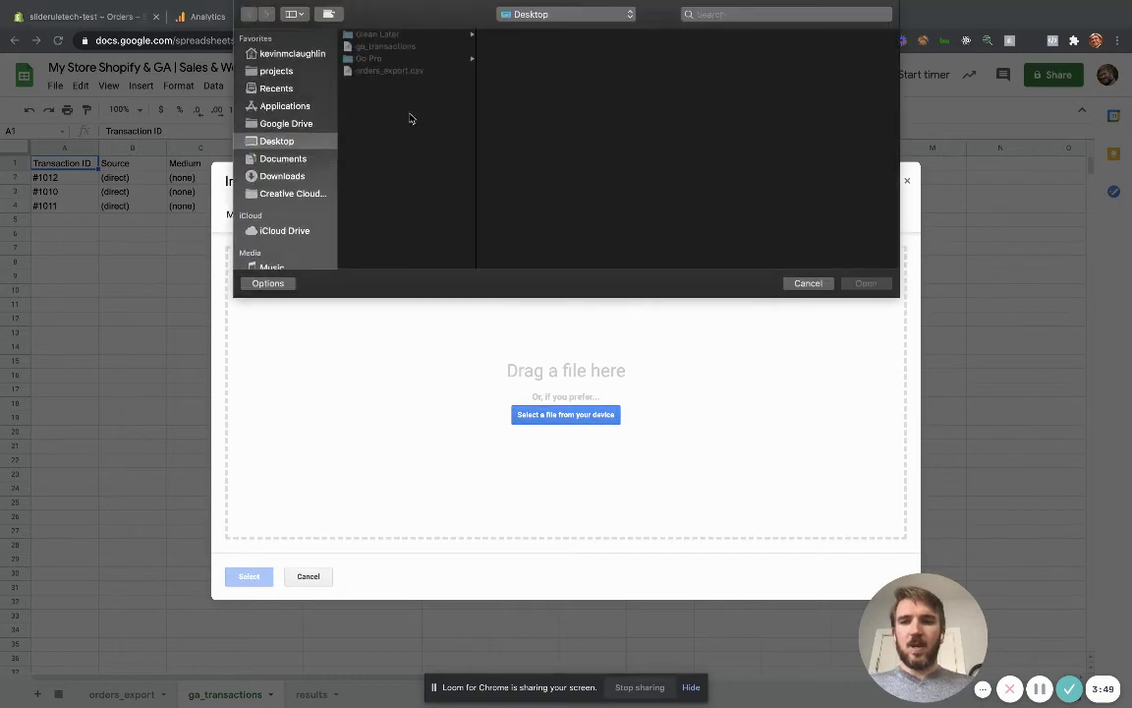
{"action": "left_click", "coordinate": [389, 46]}
{"action": "left_click", "coordinate": [865, 283]}
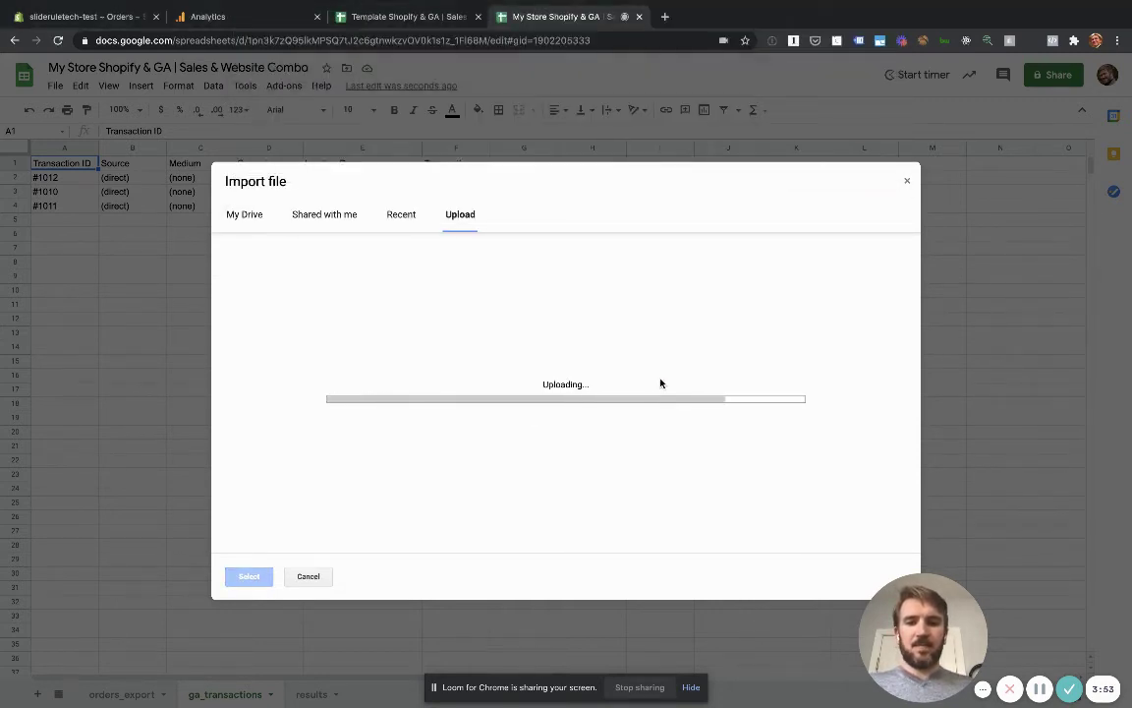
{"action": "left_click", "coordinate": [513, 304]}
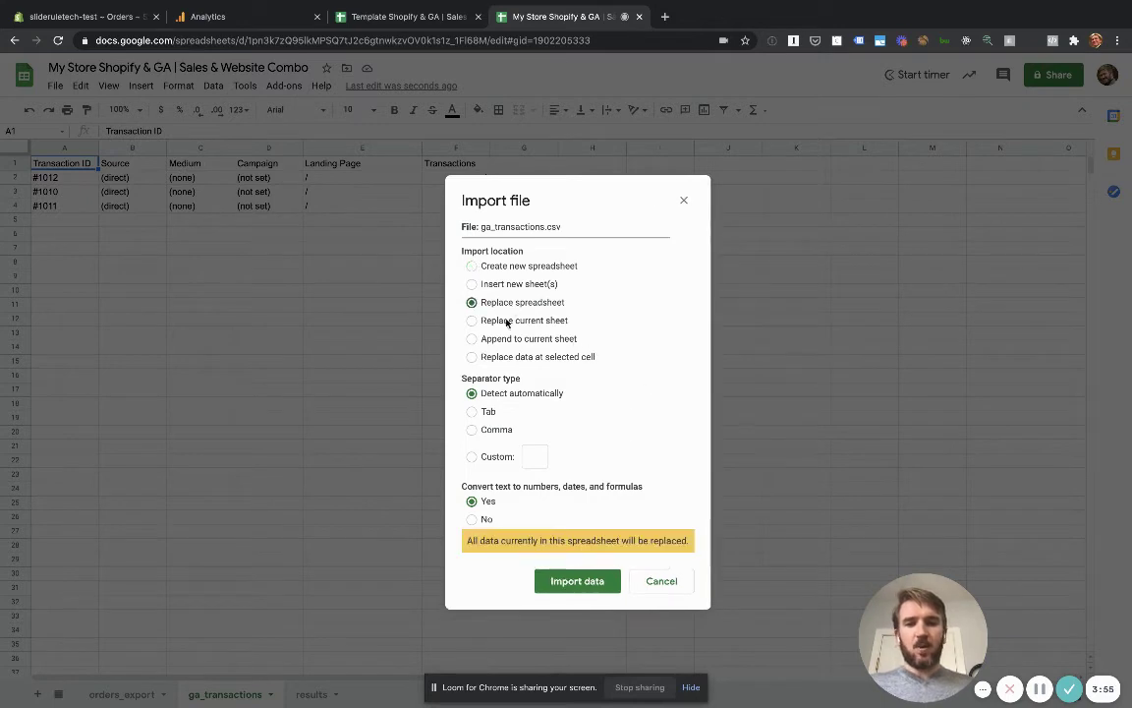
{"action": "left_click", "coordinate": [503, 320]}
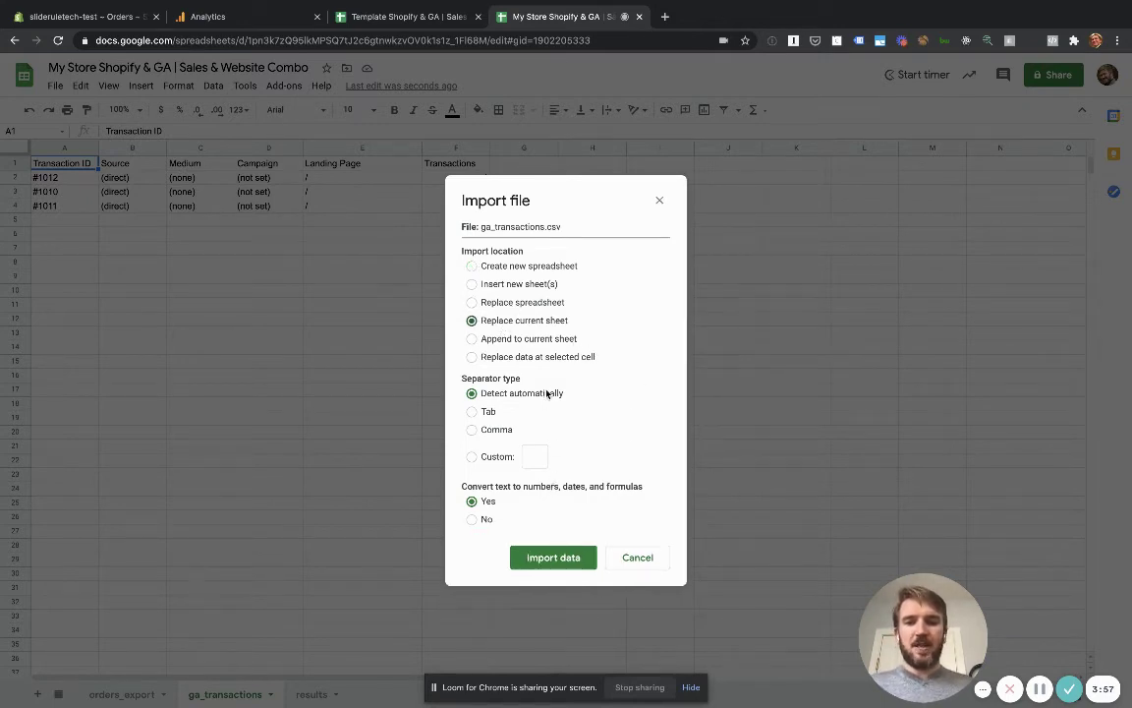
{"action": "left_click", "coordinate": [567, 564]}
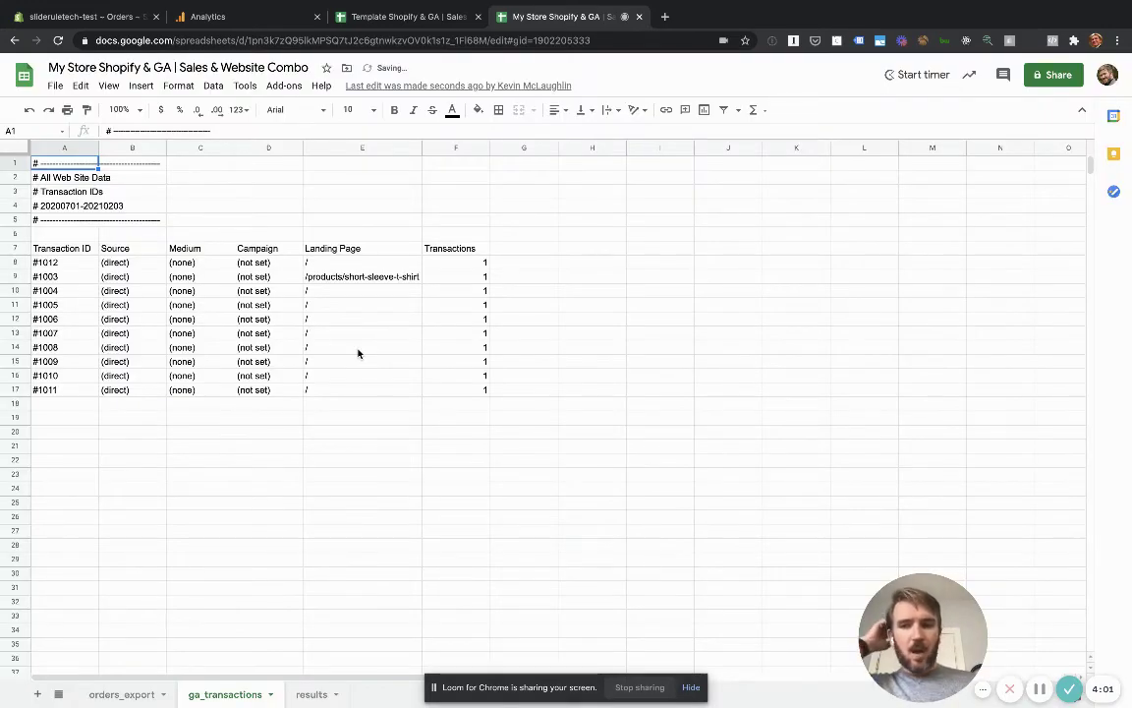
Delete comment header rows 1–6 from ga_transactions and view the results sheet
{"action": "left_click", "coordinate": [14, 162]}
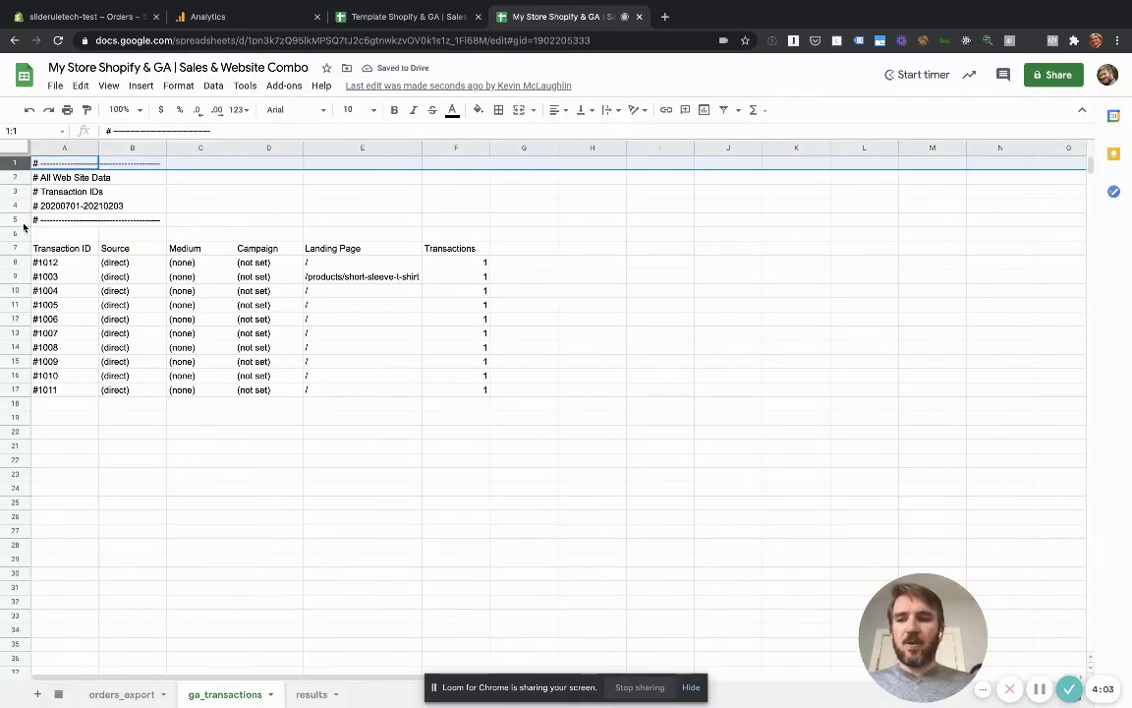
{"action": "left_click", "coordinate": [17, 234], "text": "shift"}
{"action": "right_click", "coordinate": [17, 234]}
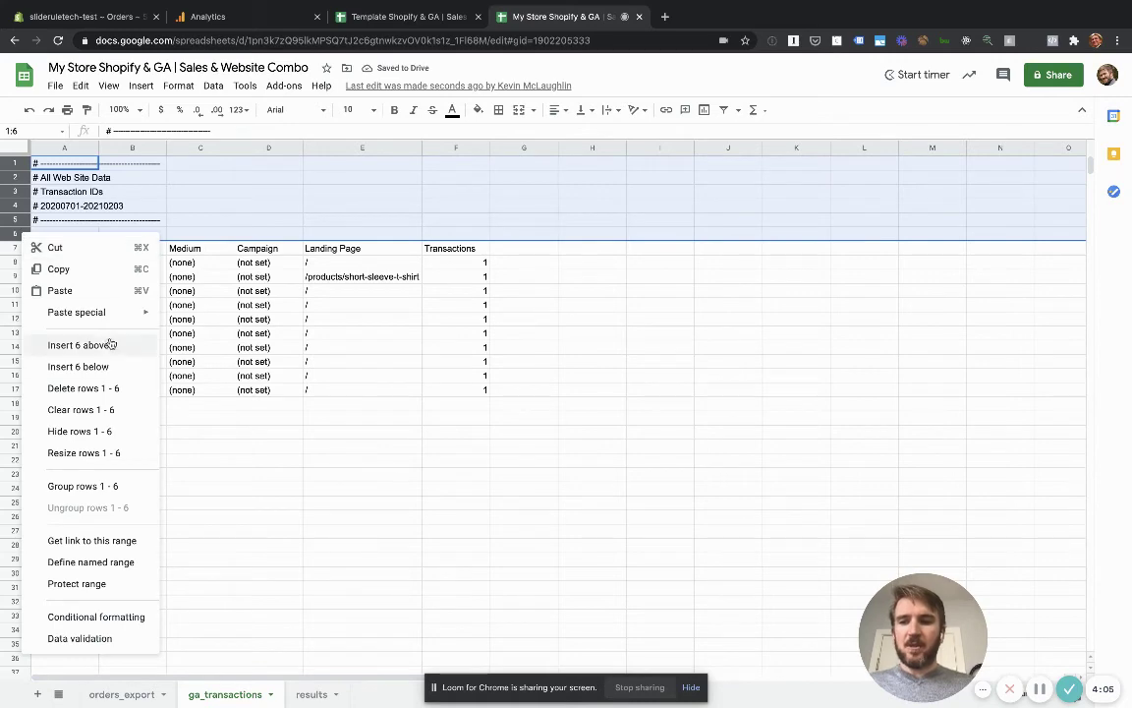
{"action": "left_click", "coordinate": [108, 388]}
{"action": "left_click", "coordinate": [291, 415]}
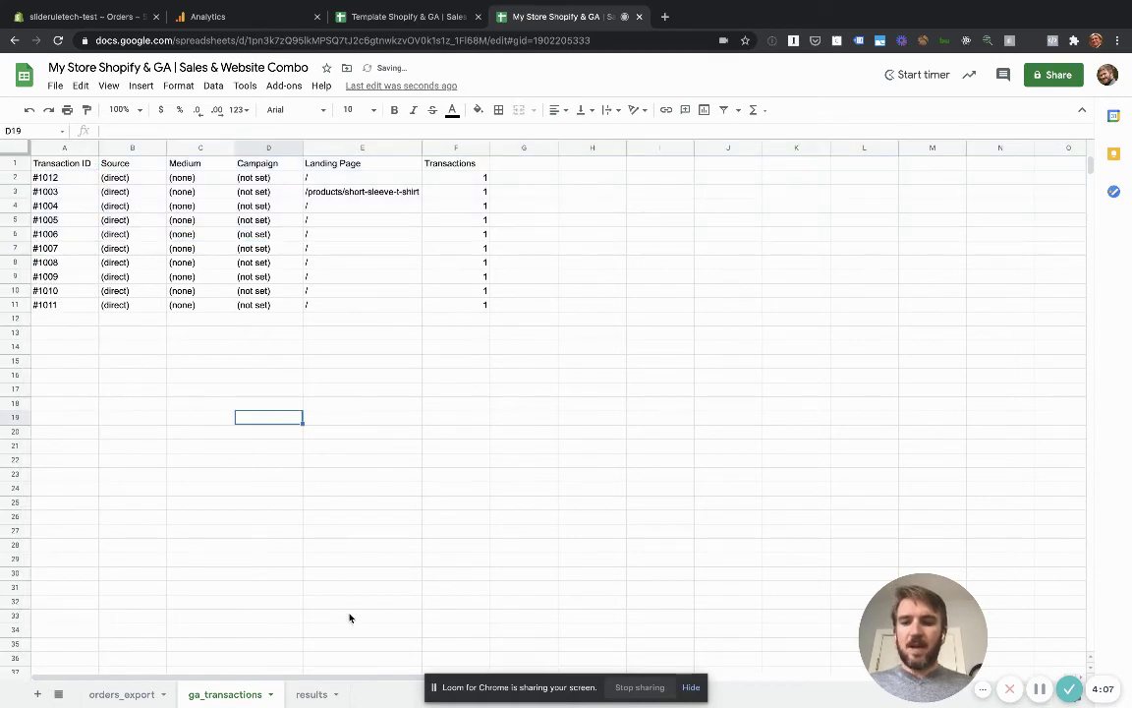
{"action": "left_click", "coordinate": [316, 694]}
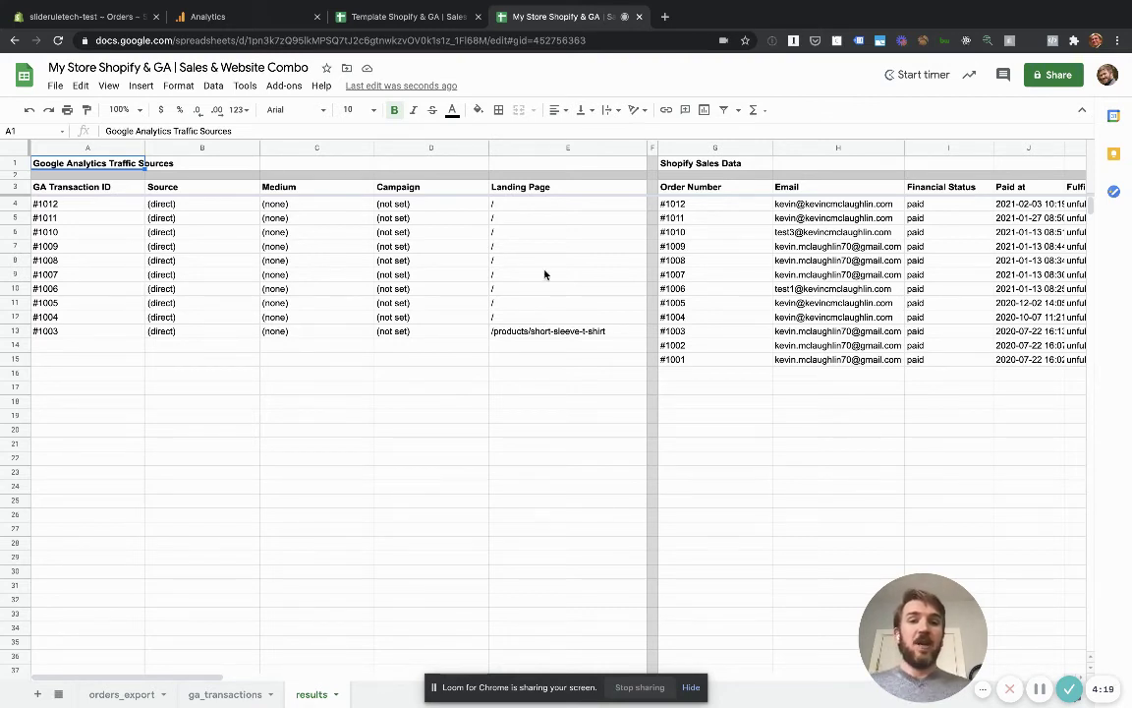
{"action": "left_click", "coordinate": [706, 204]}
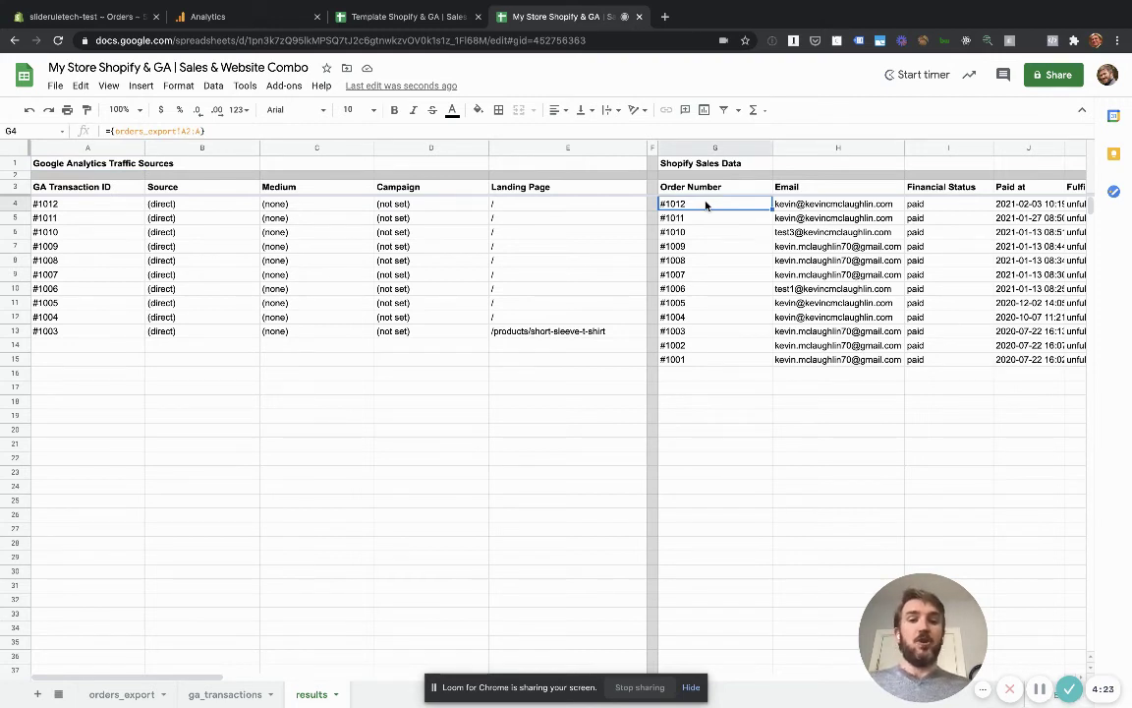
{"action": "left_click", "coordinate": [560, 344]}
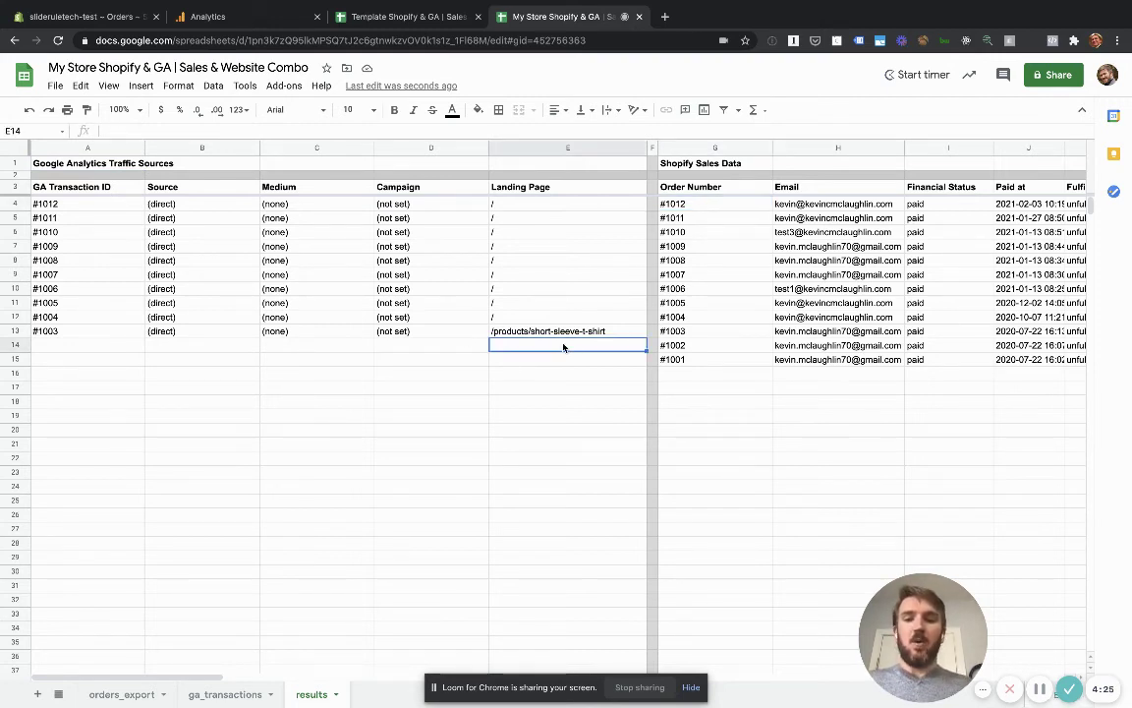
{"action": "left_click", "coordinate": [691, 346]}
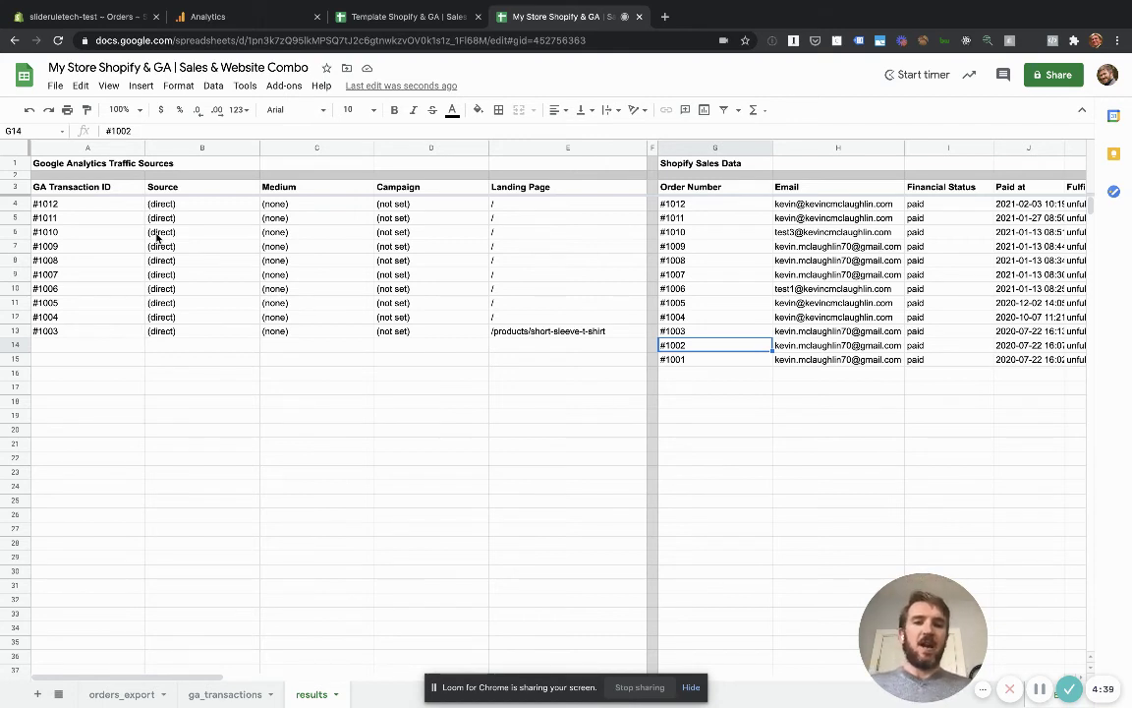
{"action": "left_click", "coordinate": [691, 360]}
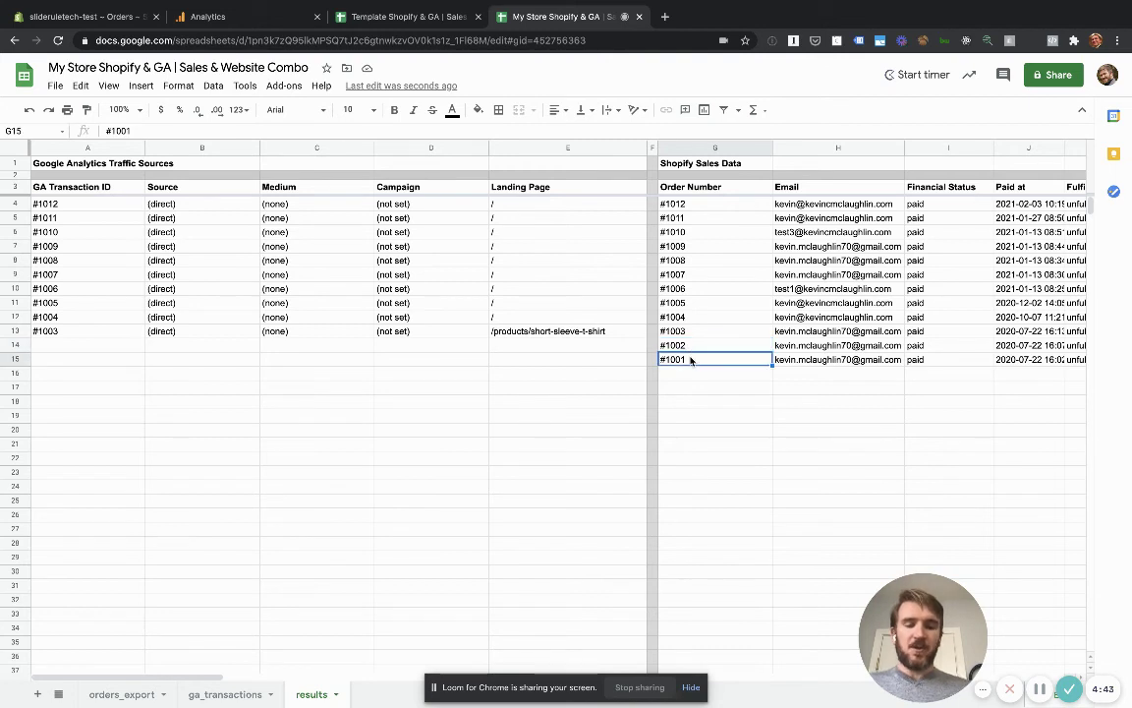
{"action": "key", "text": "Up"}
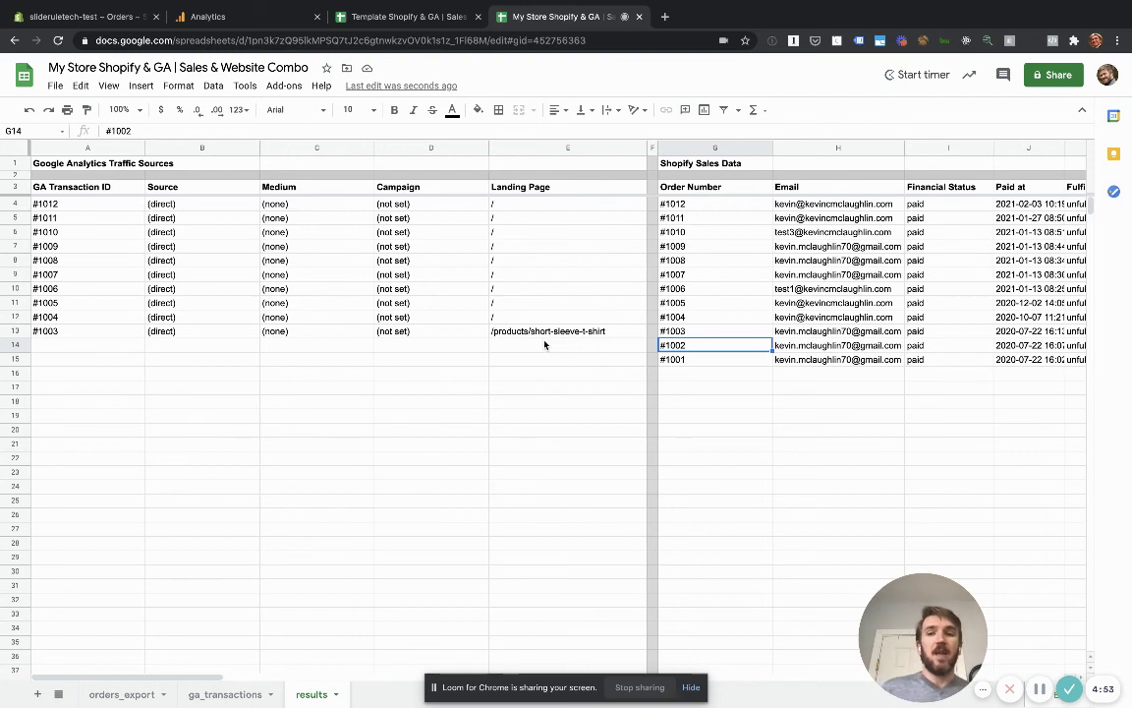
{"action": "left_click", "coordinate": [836, 204]}
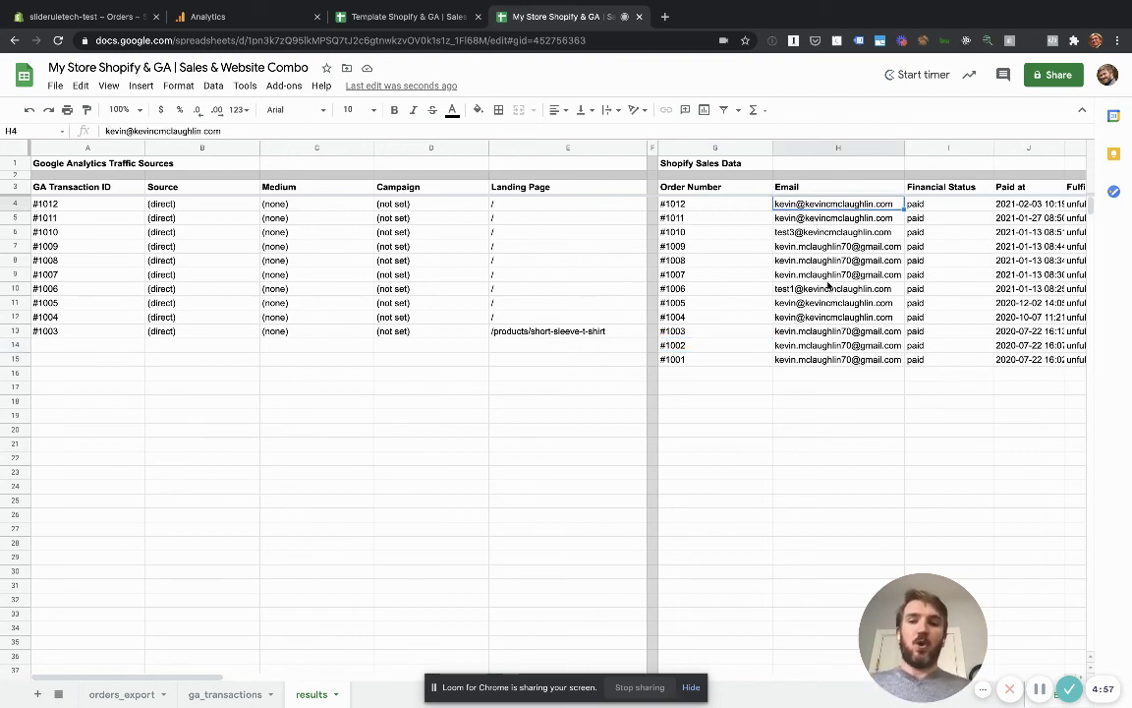
{"action": "mouse_move", "coordinate": [829, 286]}
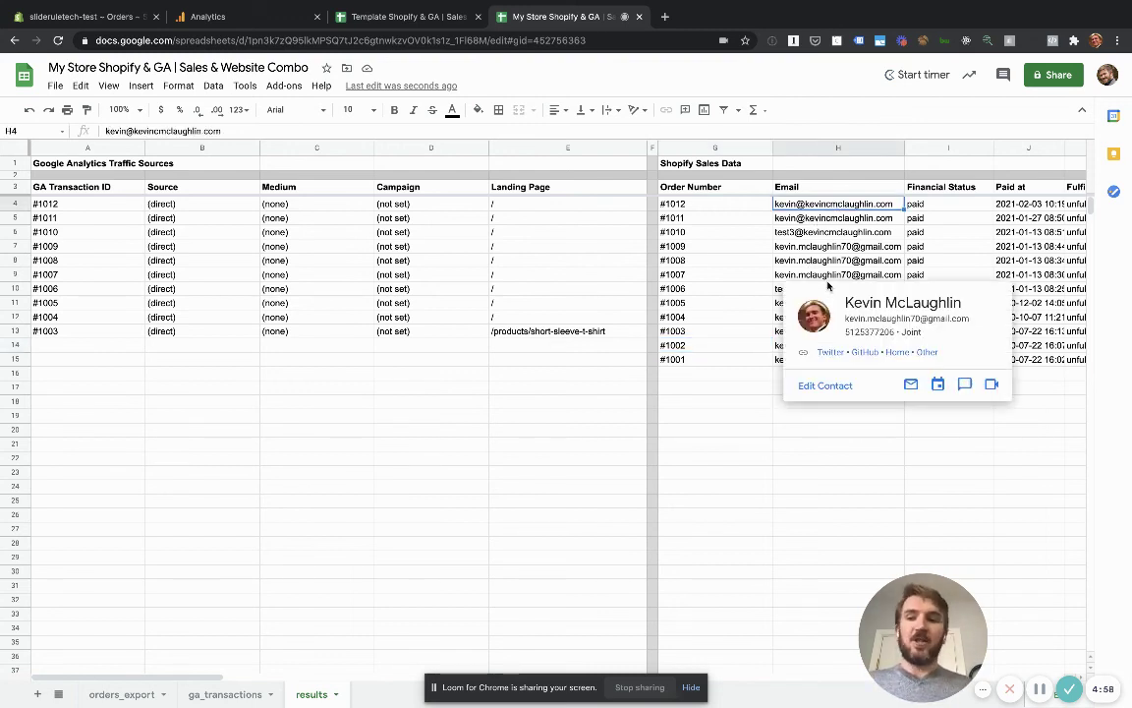
{"action": "left_click", "coordinate": [212, 217]}
{"action": "left_click_drag", "start_coordinate": [208, 205], "coordinate": [420, 330]}
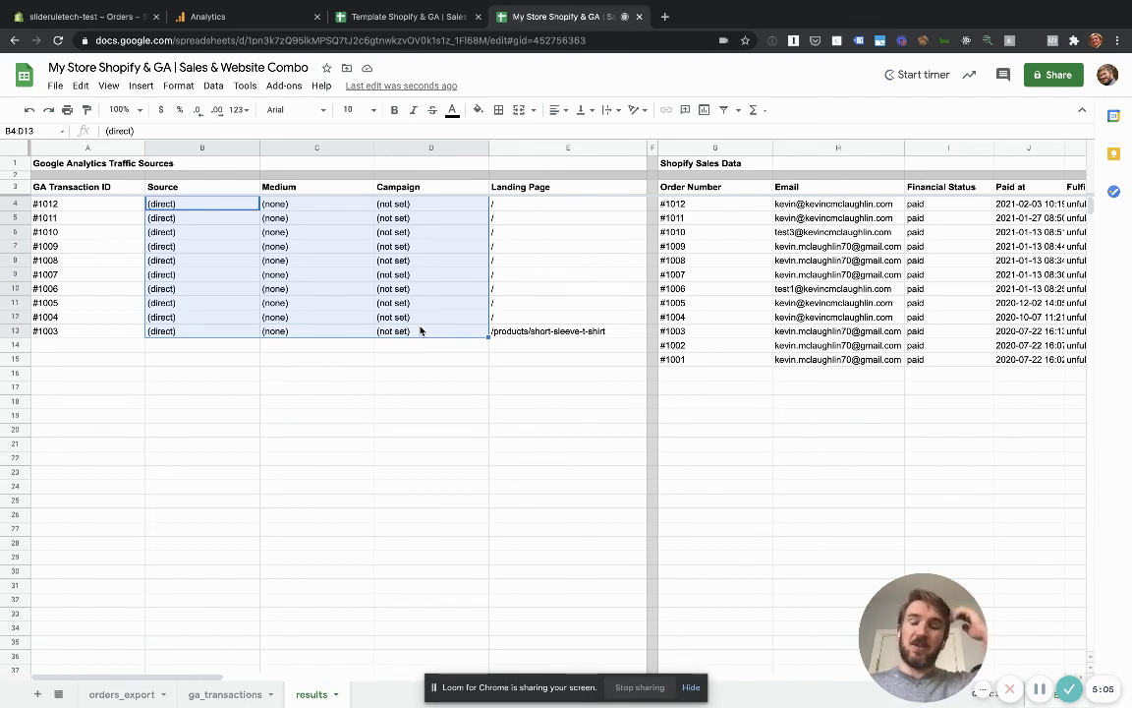